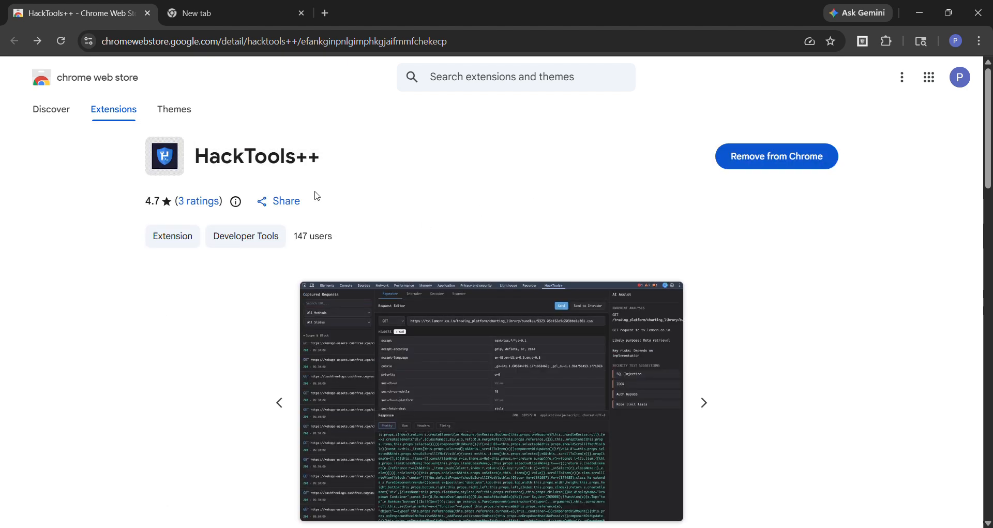
Load udemy.com in the empty browser tab and open the HackTools++ extension within the developer tools
left_click(216, 13)
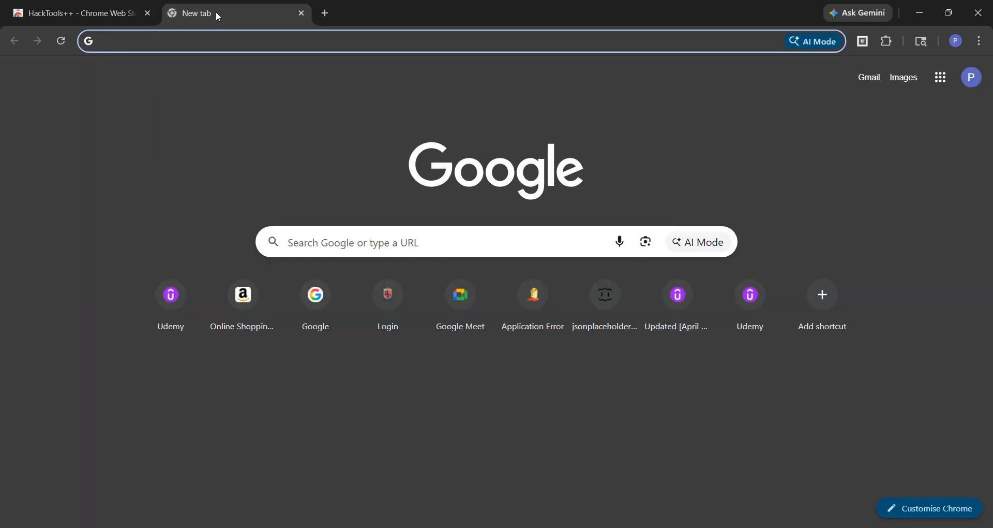
key("ctrl+shift+i")
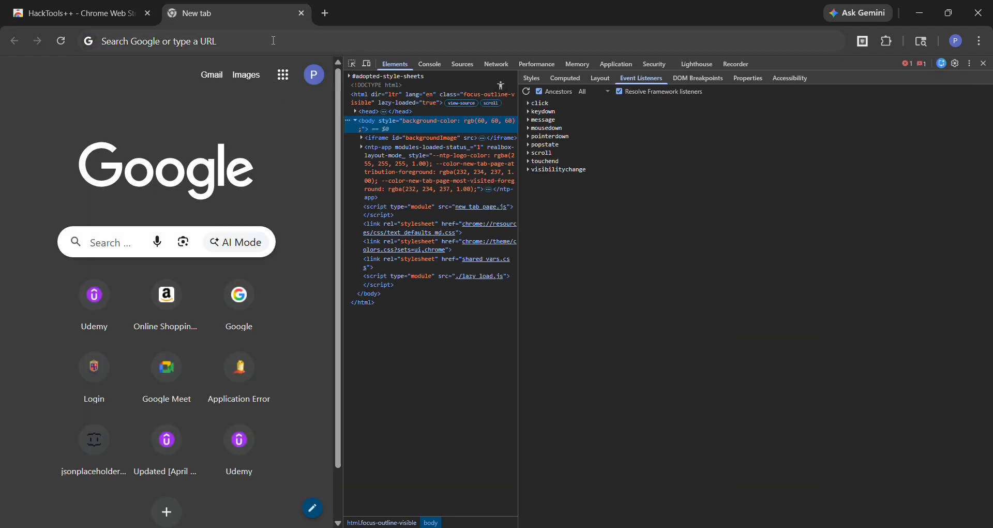
type("udemy.co")
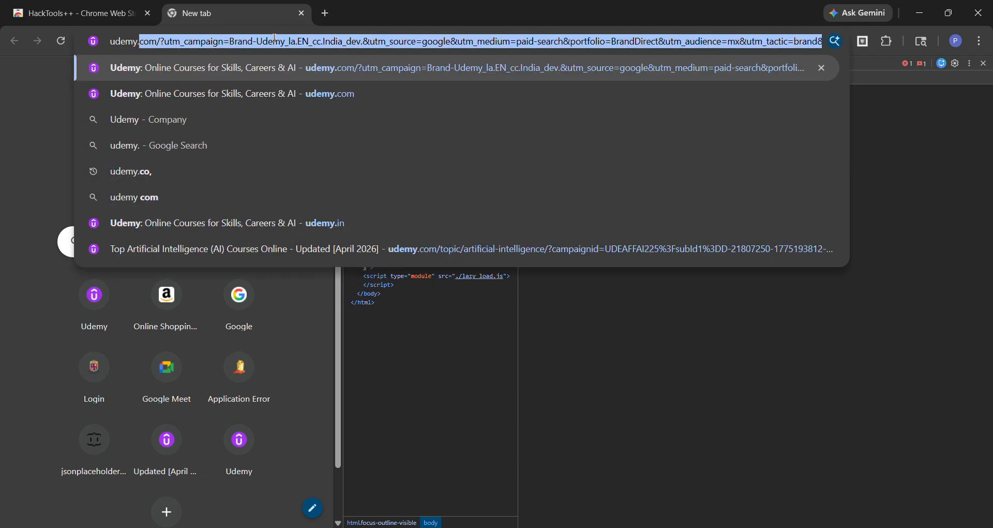
type("m")
key("Return")
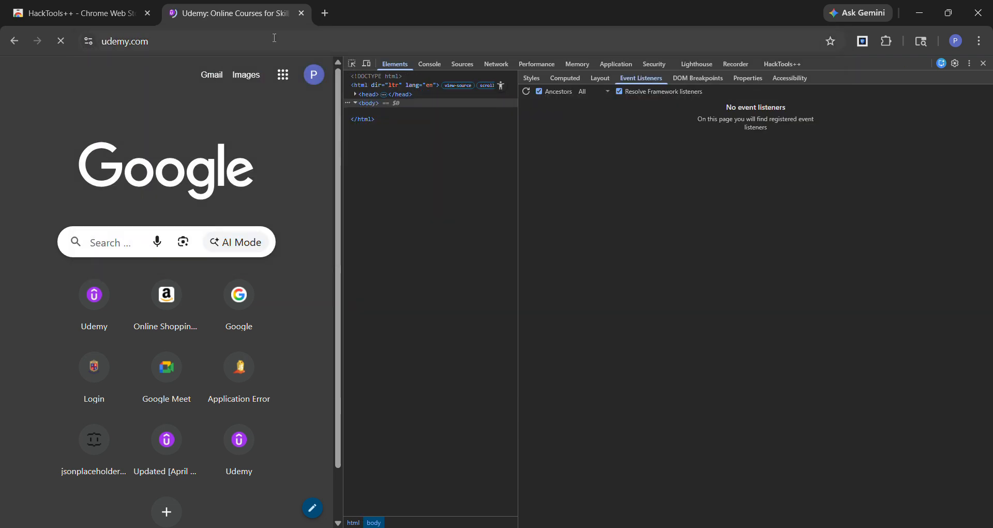
left_click(800, 63)
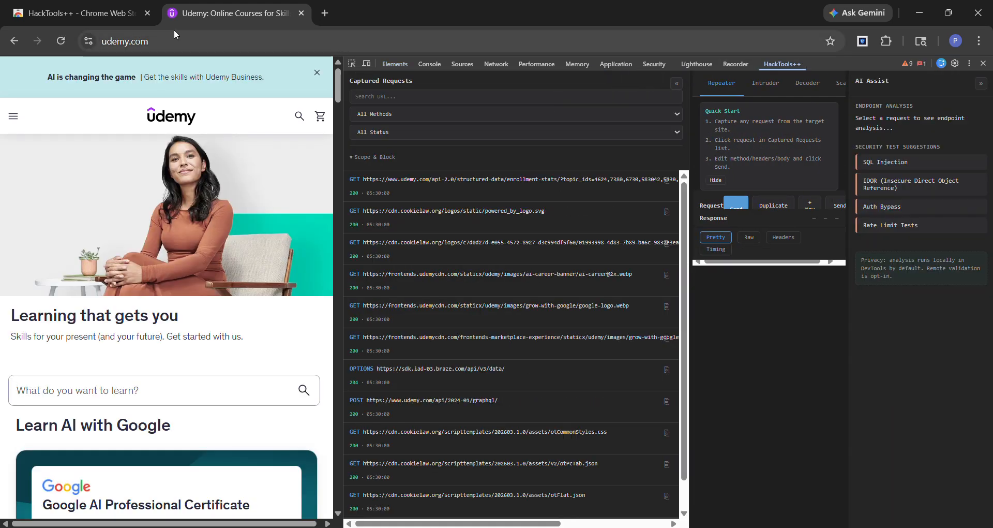
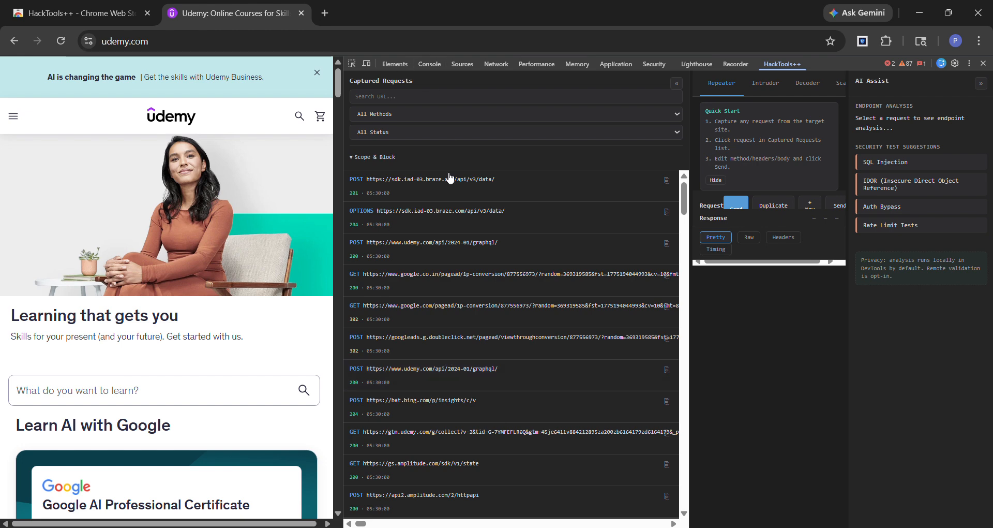
Narrow the Captured Requests area to give the Repeater's request editor and response sections more width
scroll(463, 339, "down", 7)
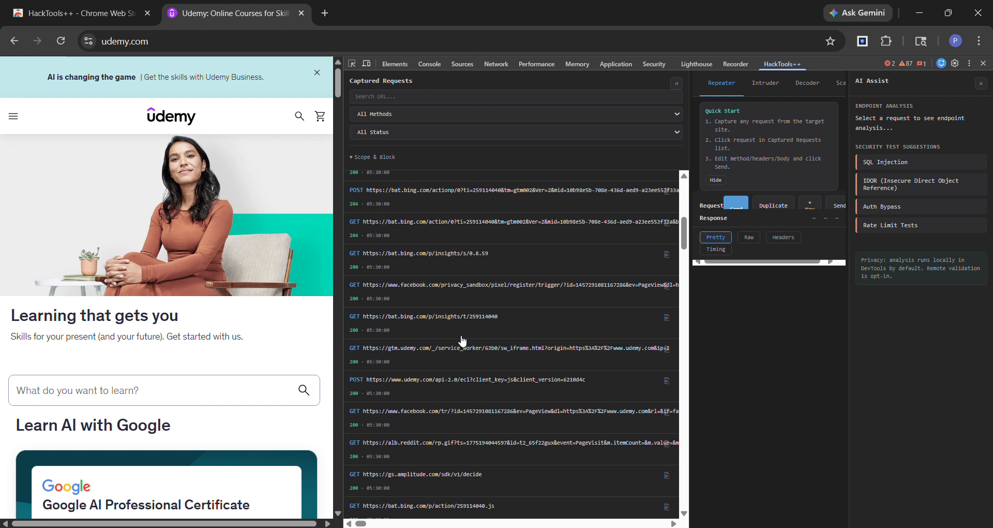
scroll(462, 340, "down", 1)
scroll(462, 340, "up", 8)
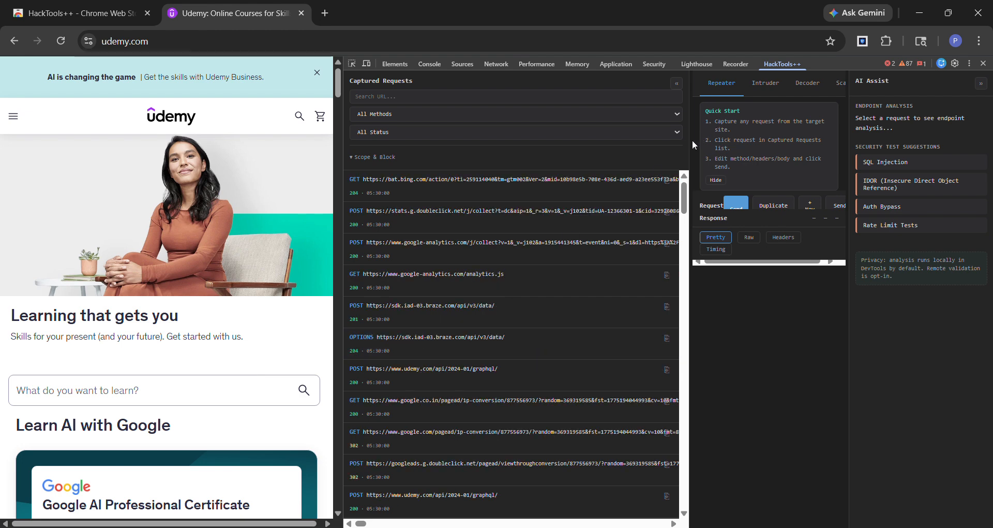
left_click_drag(688, 147, 563, 147)
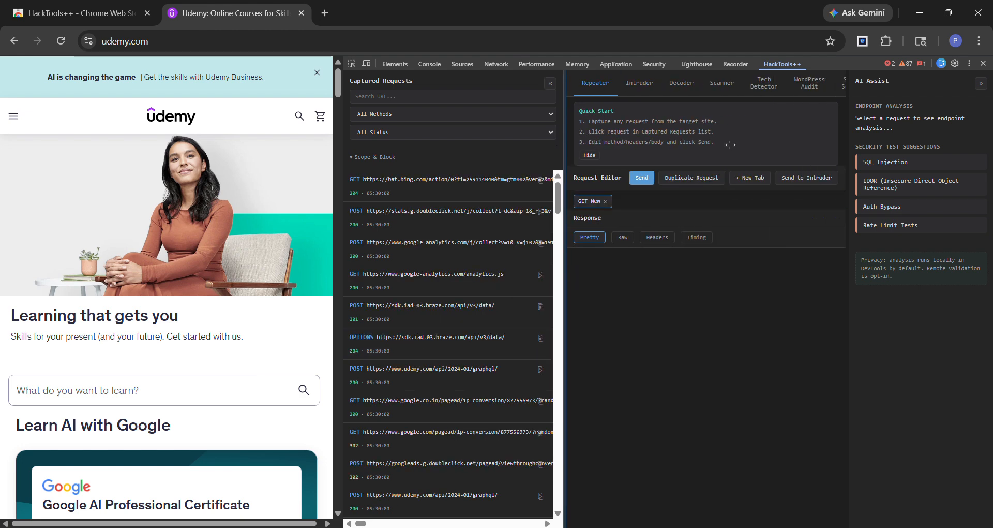
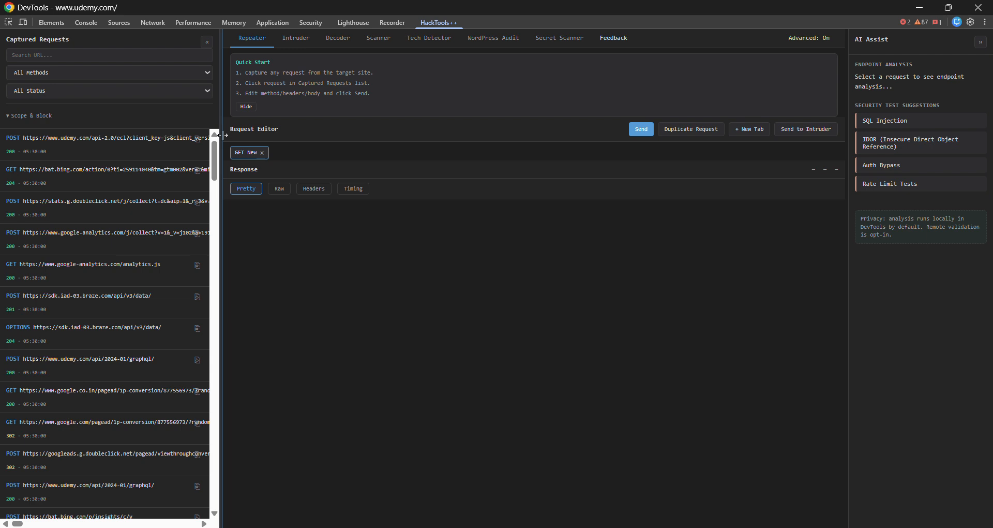
Widen the Captured Requests area to about twice its width so more of each request URL is readable
left_click_drag(218, 137, 433, 150)
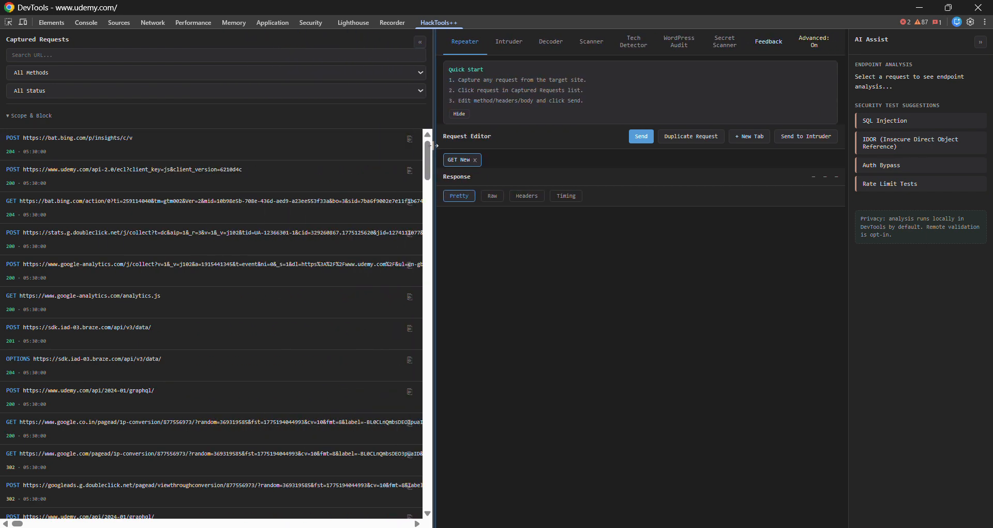
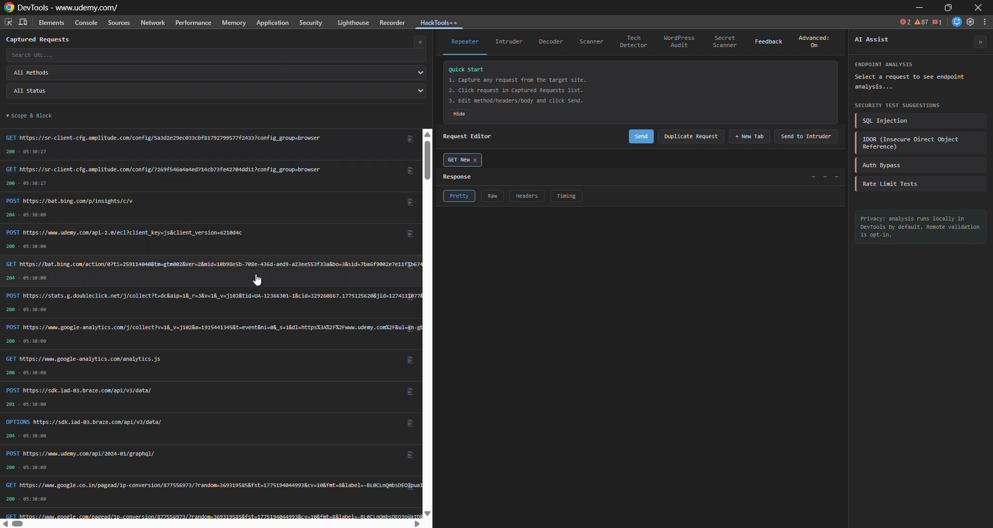
scroll(343, 300, "down", 3)
scroll(343, 300, "up", 3)
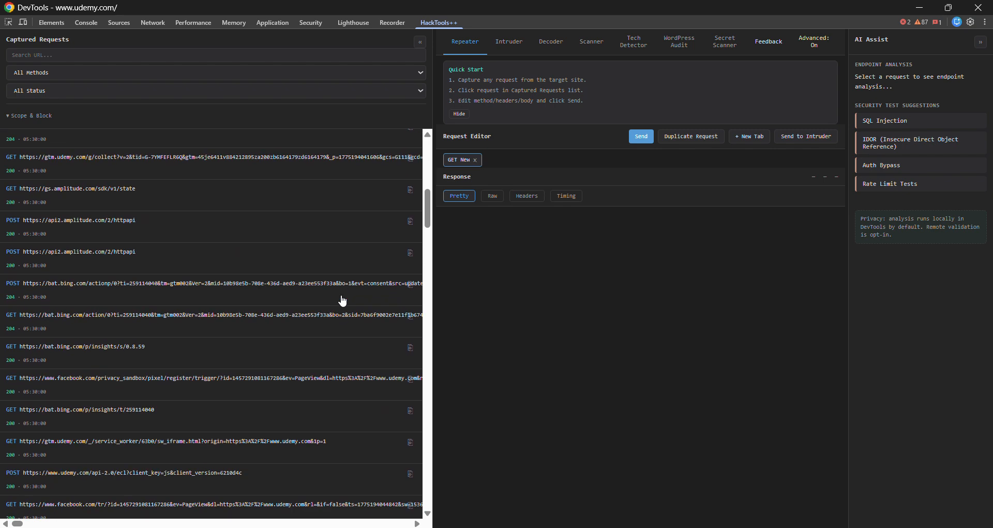
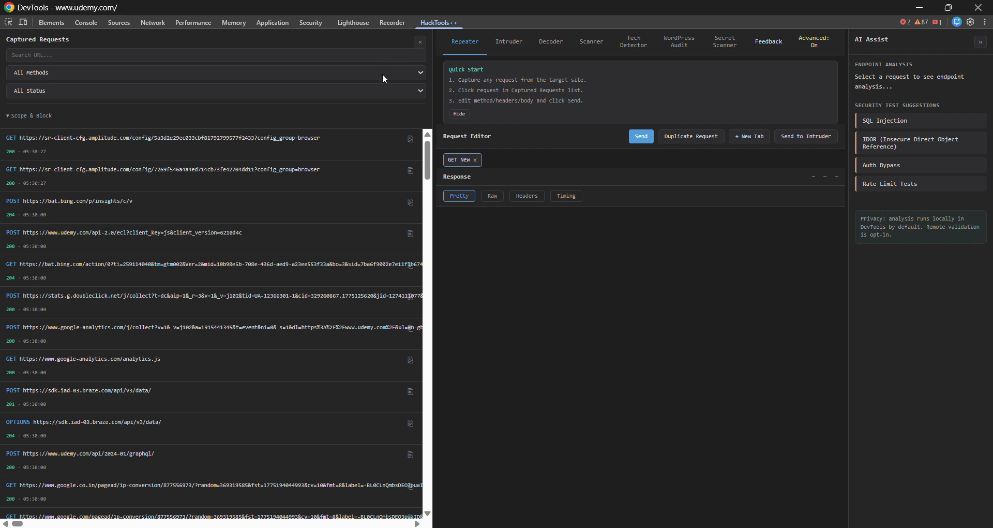
Review the method and status filter options for the captured requests, and expand the Scope & Block settings
left_click(383, 73)
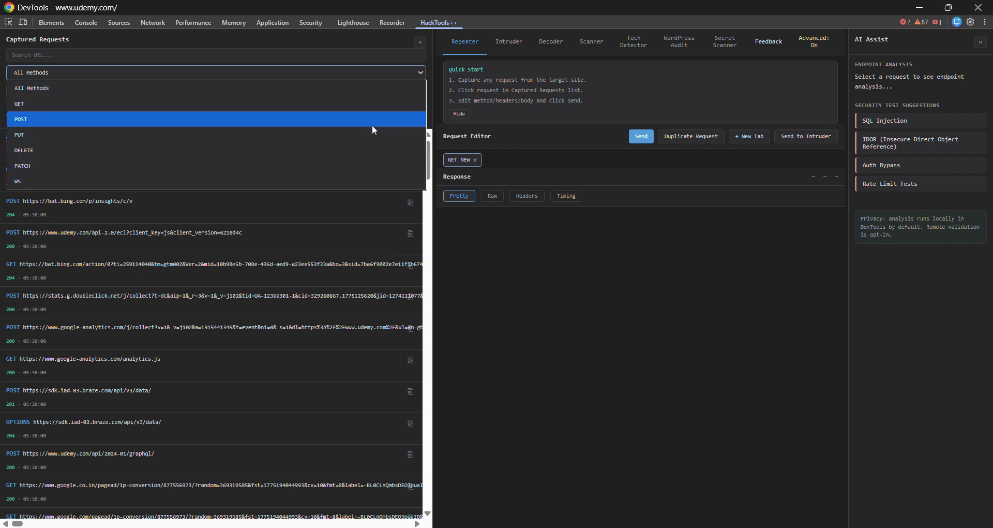
left_click(394, 74)
left_click(382, 91)
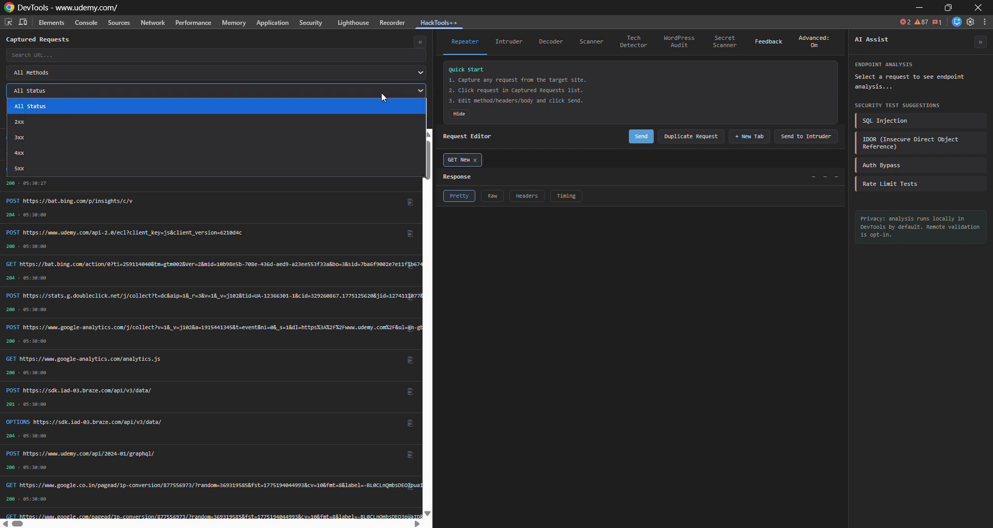
left_click(381, 92)
left_click(42, 117)
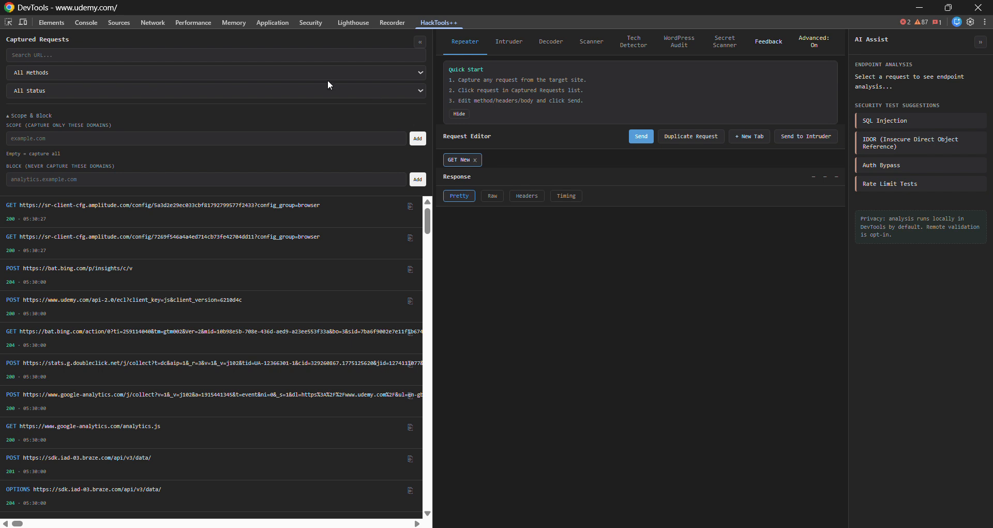
Search the captured requests' URLs for gtm.udemy.co, and clear the search to restore the full list
left_click(298, 55)
type("gtm.udemy.co")
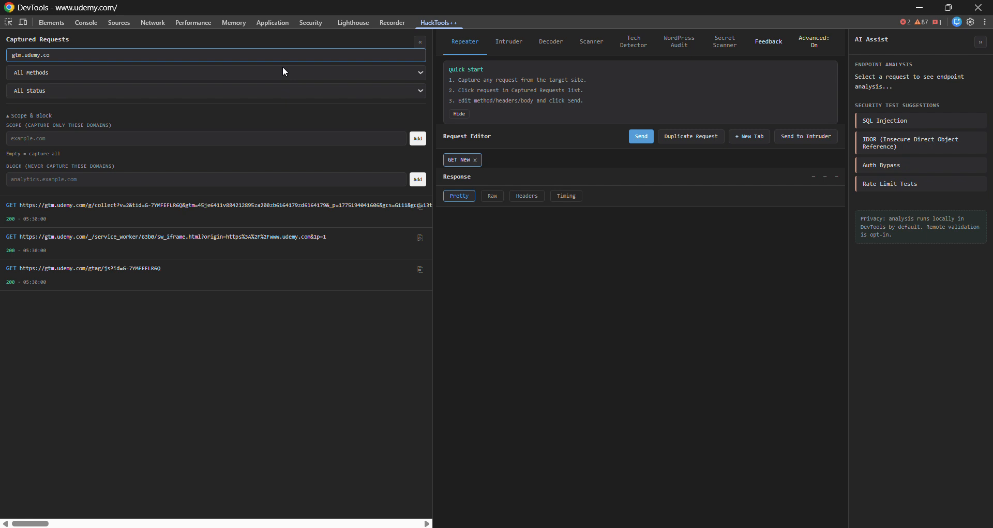
key("BackSpace")
key("BackSpace")
key("BackSpace")
key("BackSpace")
key("BackSpace")
key("BackSpace")
key("BackSpace")
key("BackSpace")
key("BackSpace")
key("BackSpace")
key("BackSpace")
key("BackSpace")
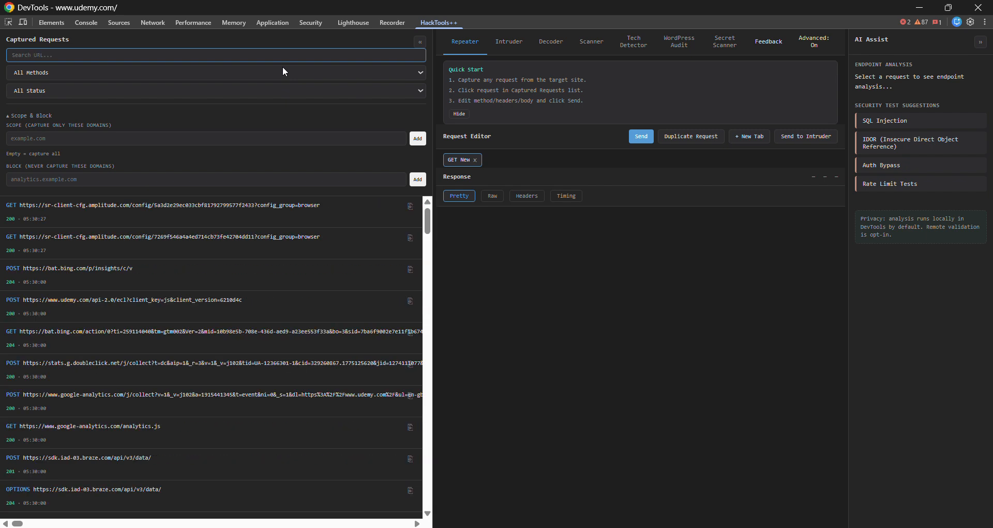
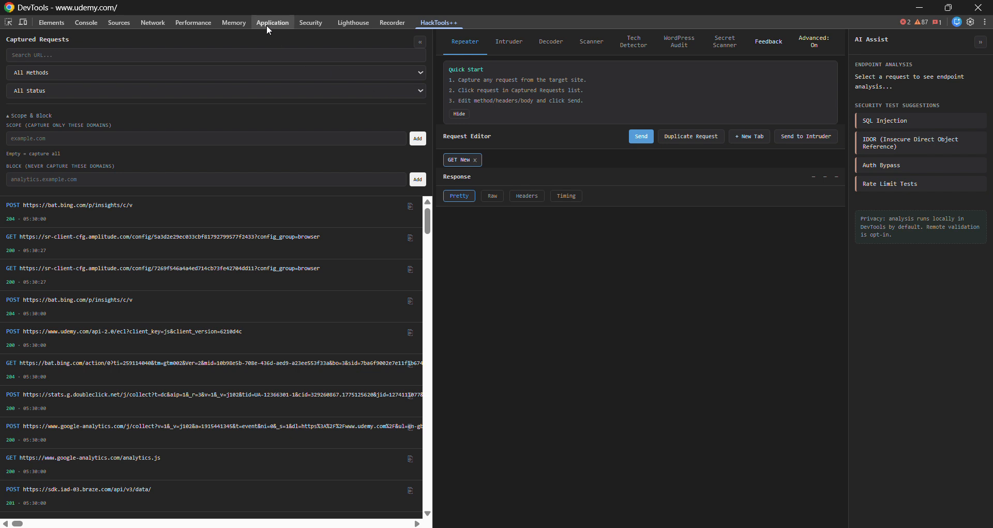
Filter the captured requests by the GET, POST and PUT methods in turn, and set the method filter back to GET
left_click(318, 73)
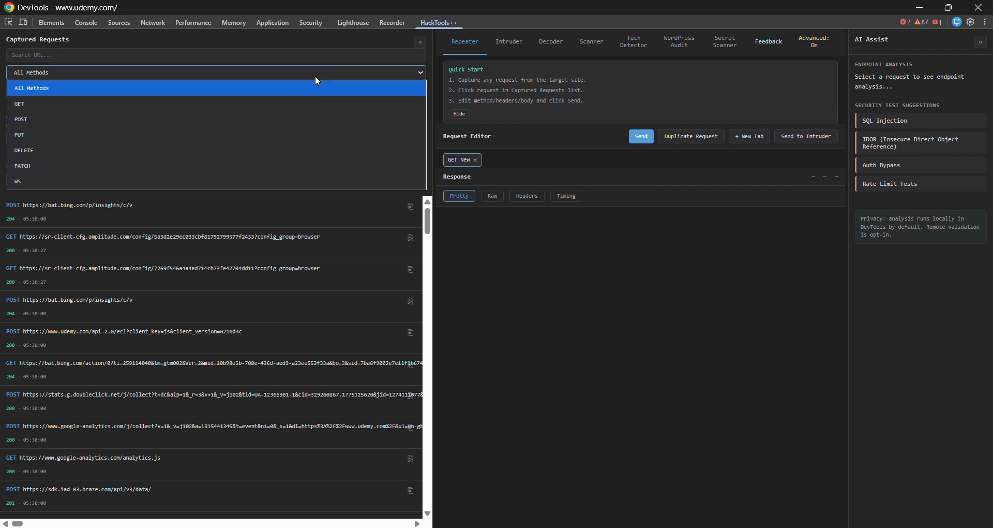
left_click(288, 103)
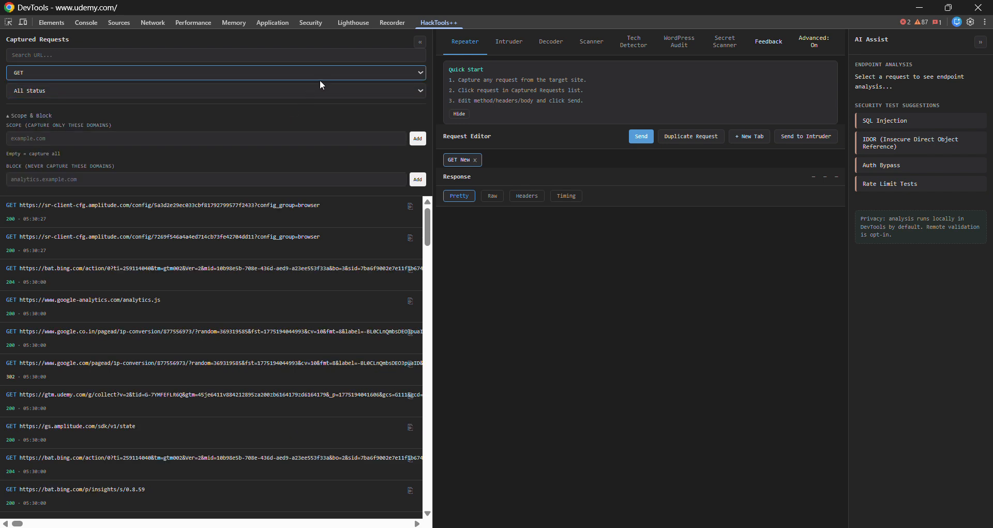
left_click(331, 75)
left_click(284, 118)
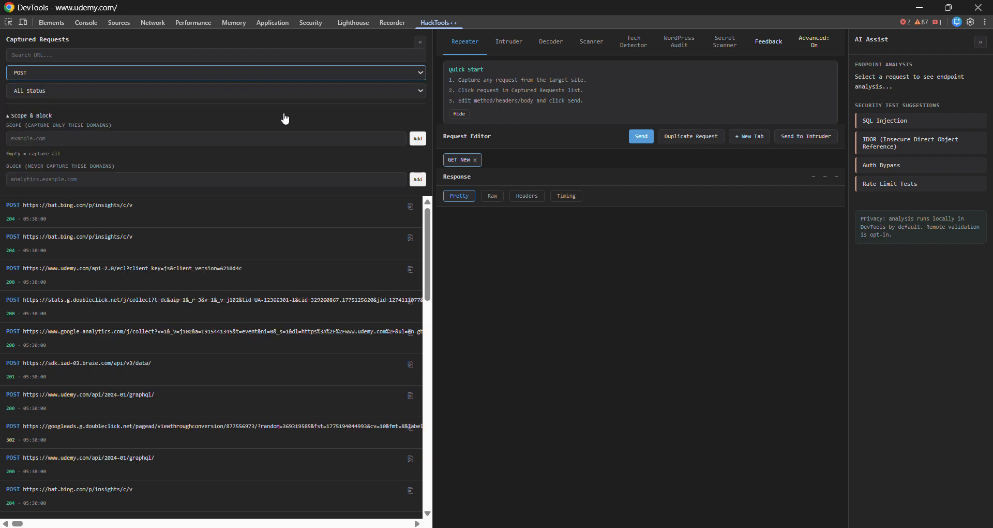
left_click(329, 74)
left_click(257, 134)
left_click(326, 75)
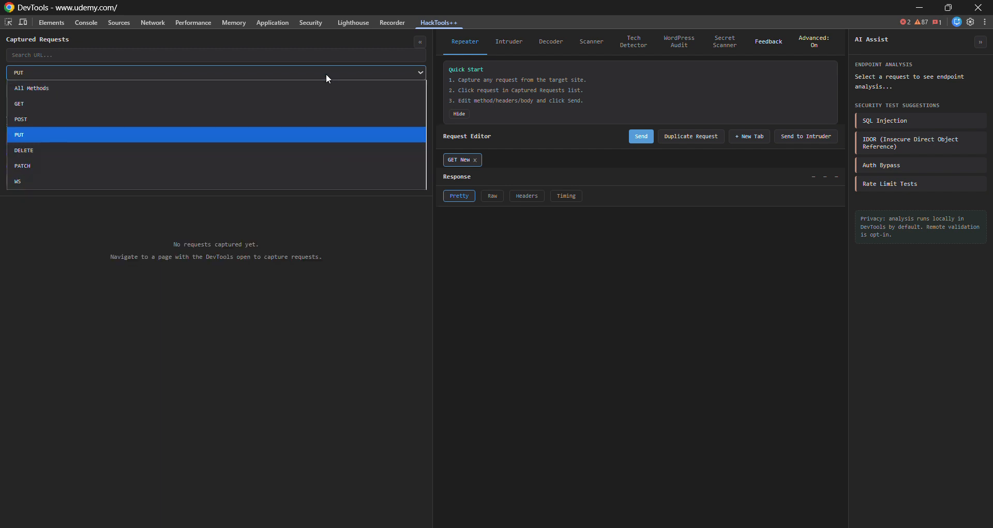
left_click(282, 103)
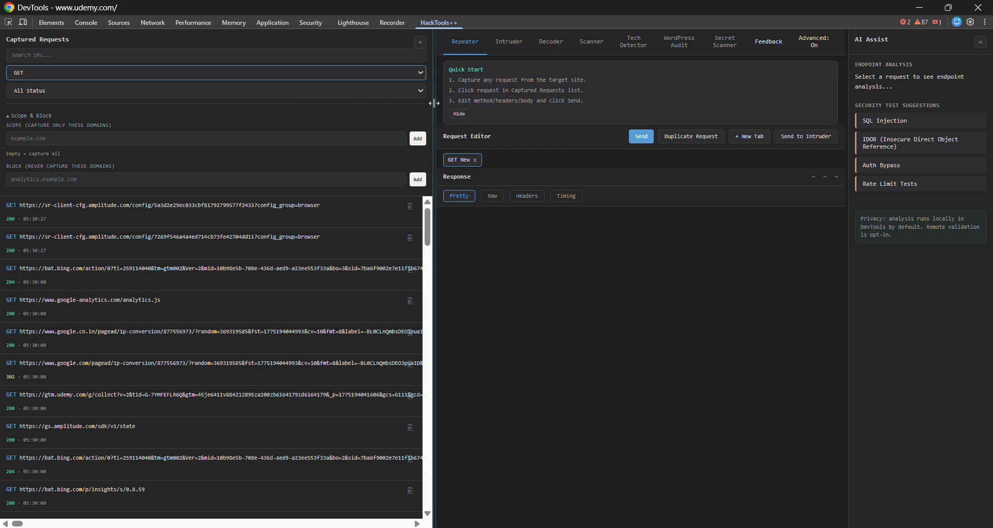
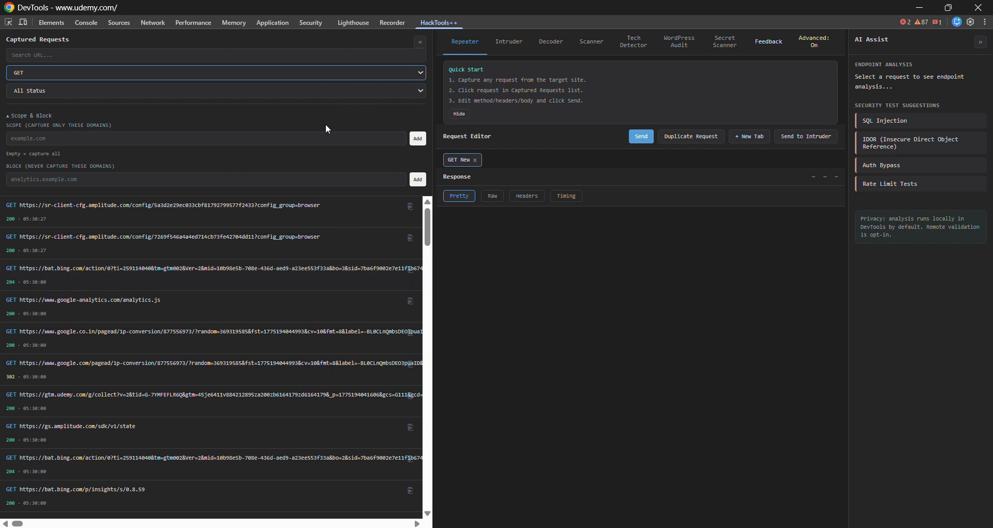
Switch the method filter of the captured requests to POST
left_click(320, 76)
left_click(277, 118)
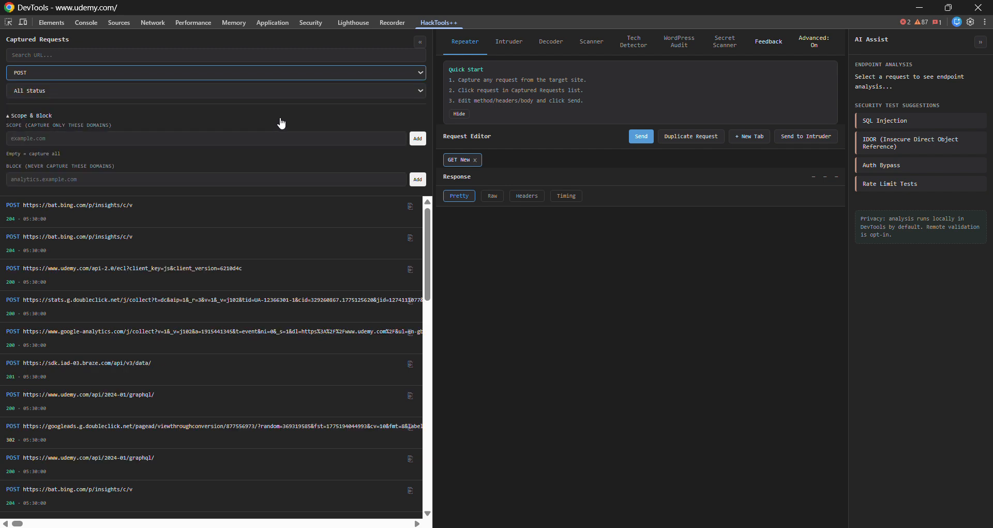
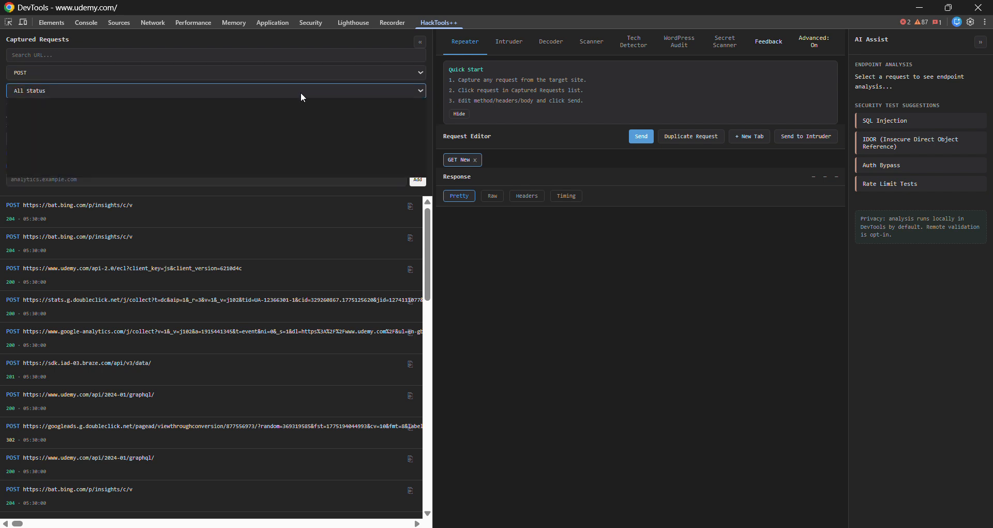
Filter the captured POST requests by status 2xx, 3xx, 4xx and 5xx in turn, ending with All Status
left_click(300, 91)
left_click(265, 122)
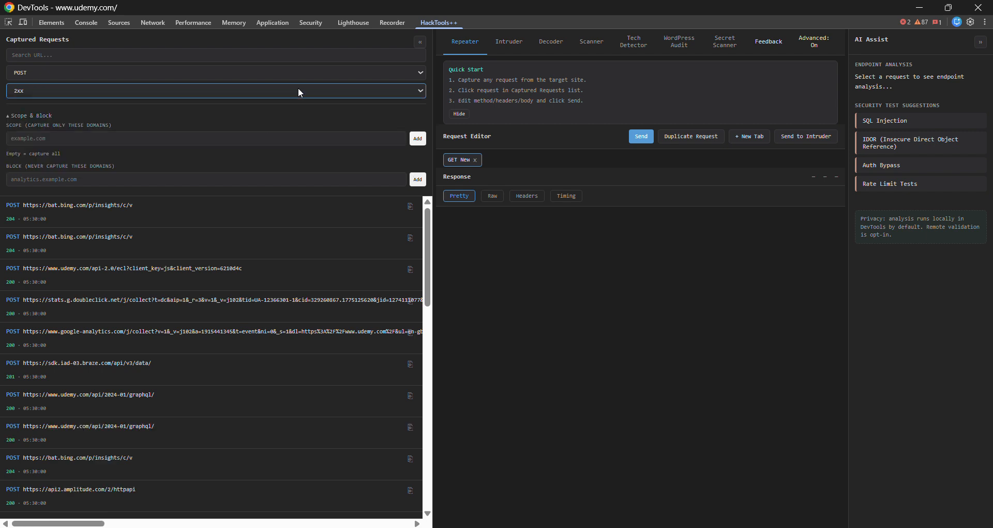
left_click(297, 91)
left_click(254, 137)
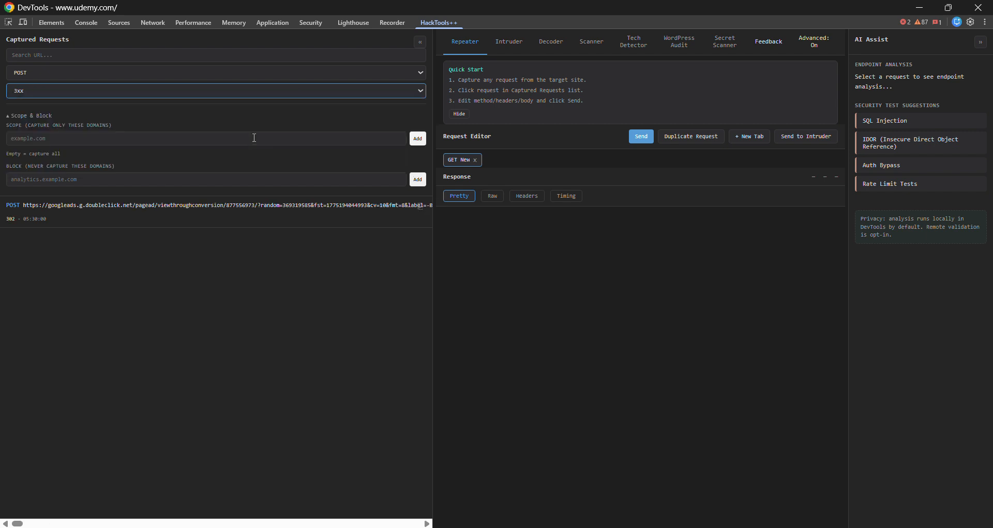
left_click(289, 92)
left_click(251, 151)
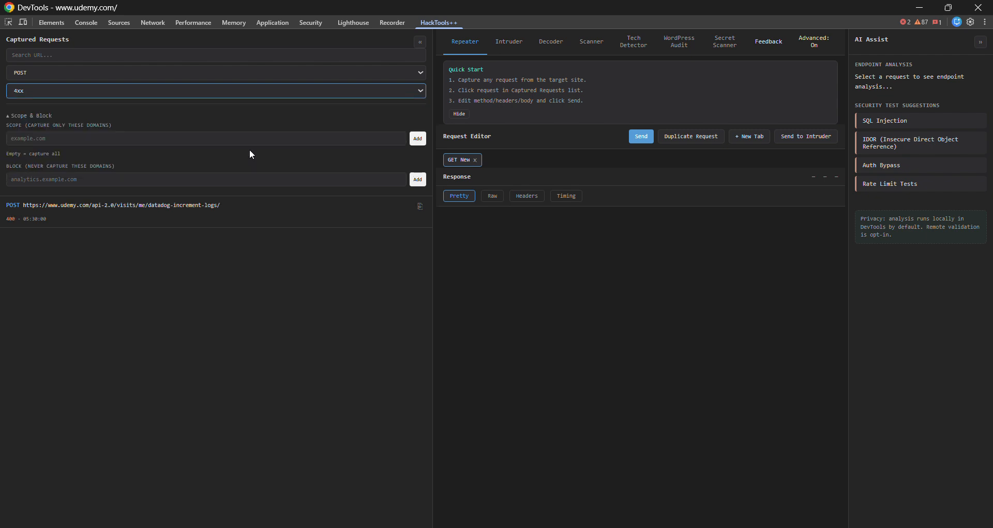
left_click(297, 91)
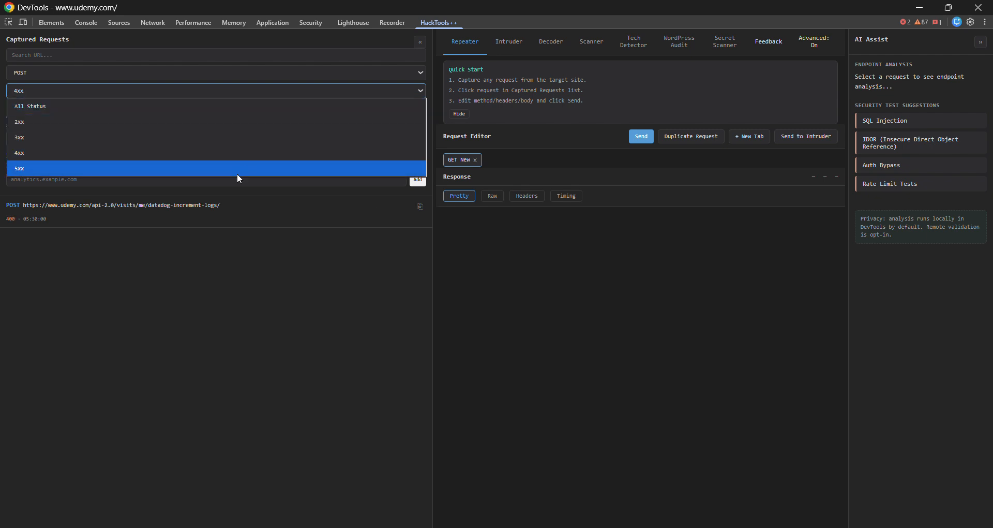
left_click(239, 168)
left_click(304, 92)
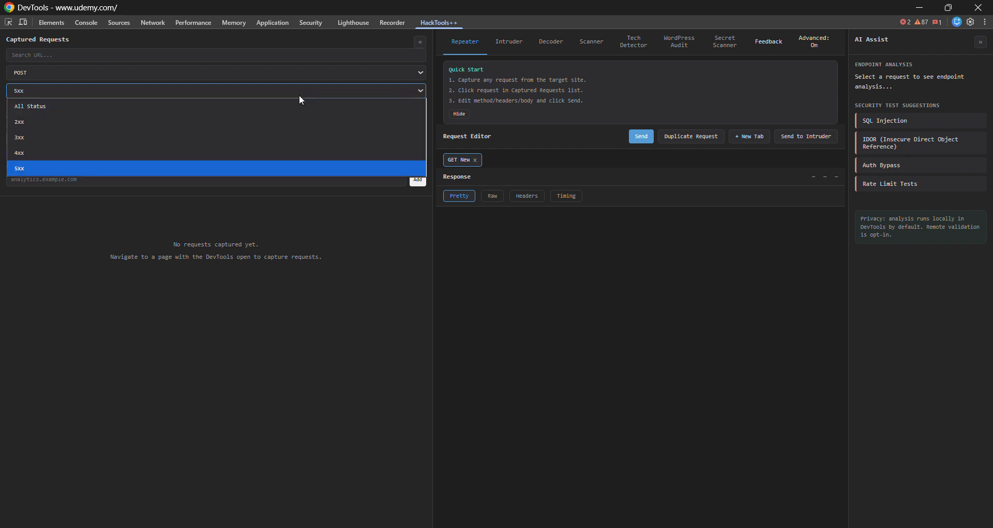
left_click(270, 112)
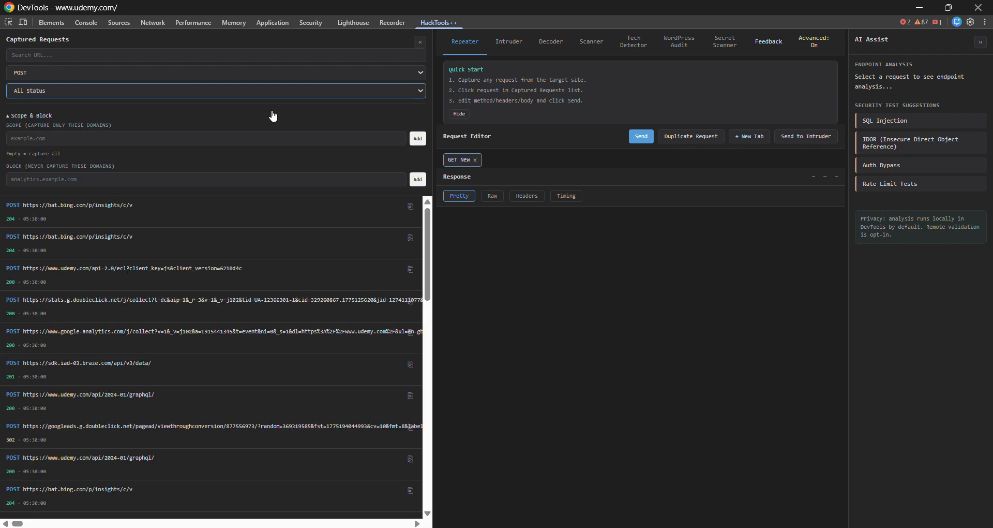
Limit the captured requests to status 4xx and switch their method filter to GET
left_click(303, 93)
left_click(267, 155)
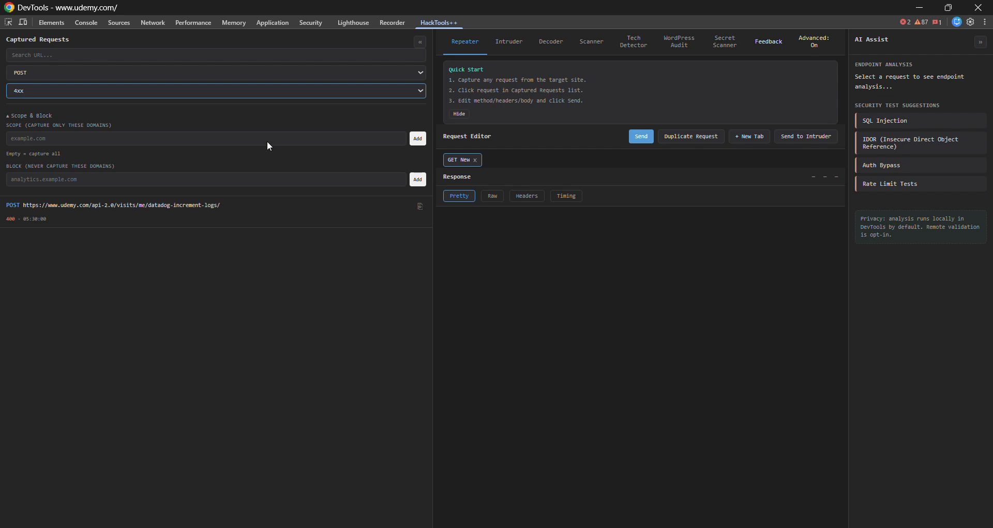
left_click(317, 77)
left_click(276, 107)
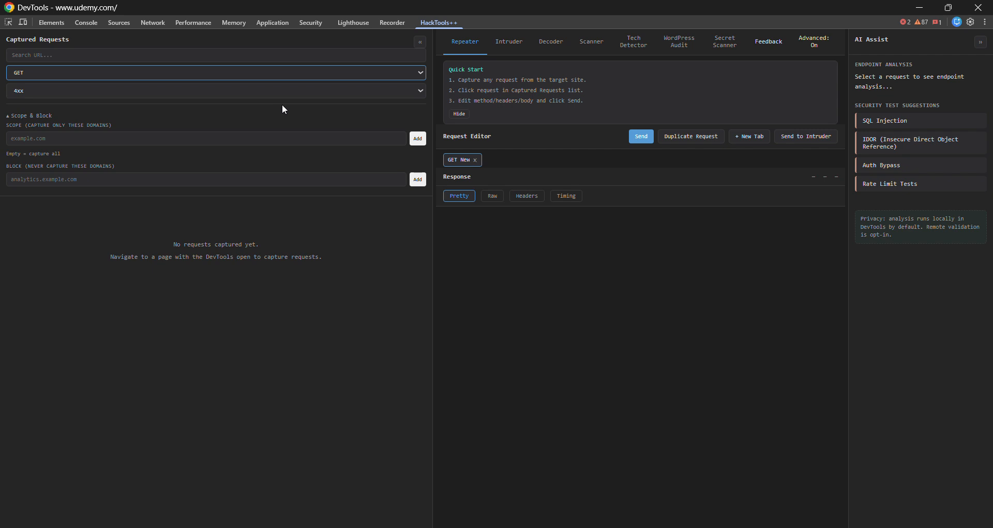
Reset the captured requests filters to All Methods and All Status
left_click(323, 76)
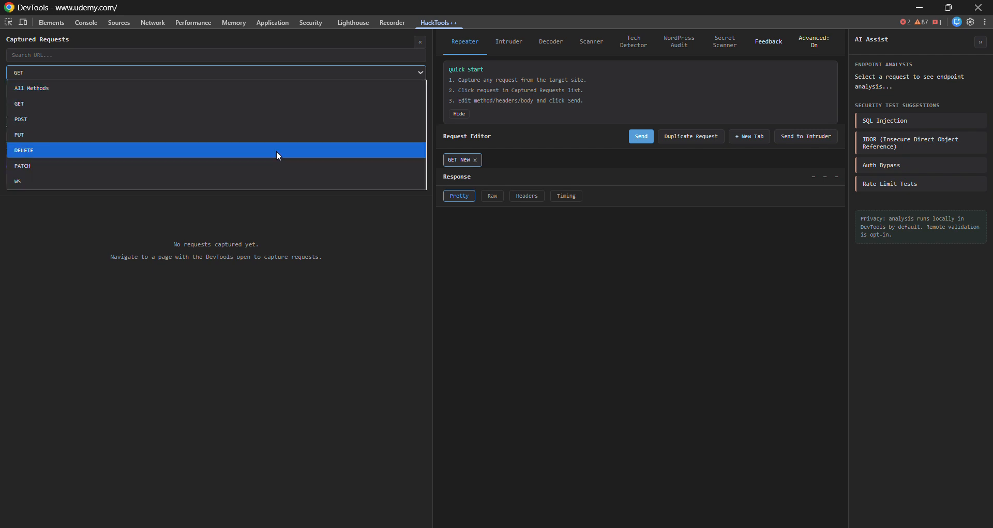
left_click(285, 87)
left_click(275, 91)
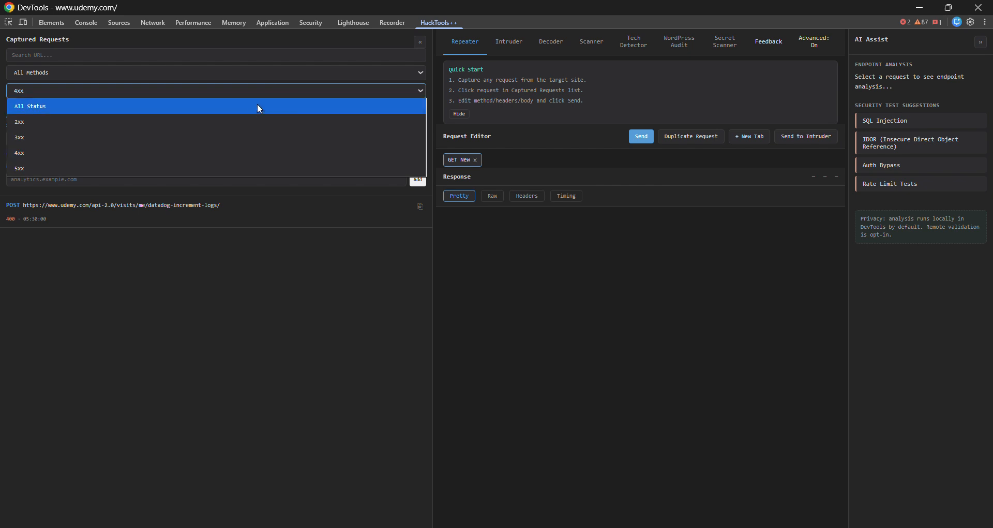
left_click(257, 107)
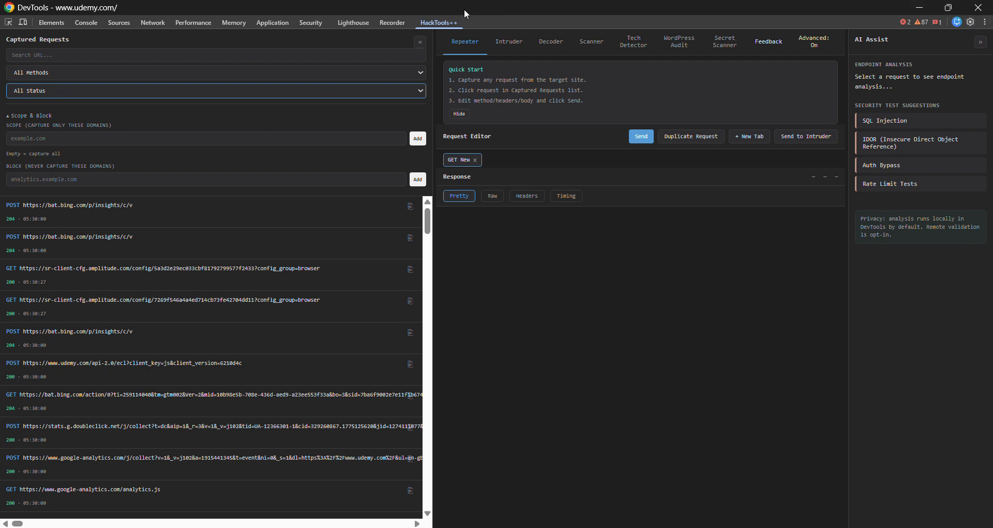
Dock the separate developer tools window to the right side of the Udemy page
key("alt+Tab")
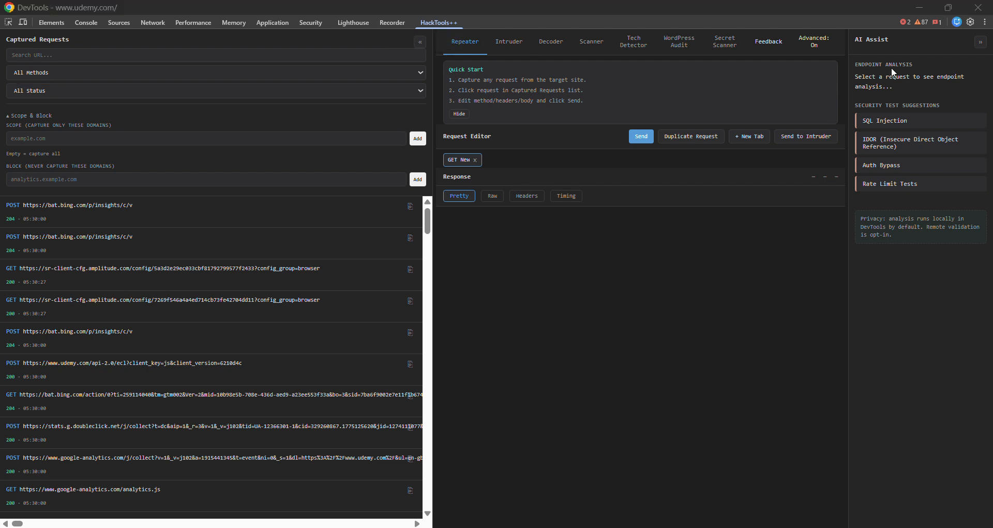
left_click(985, 22)
left_click(975, 40)
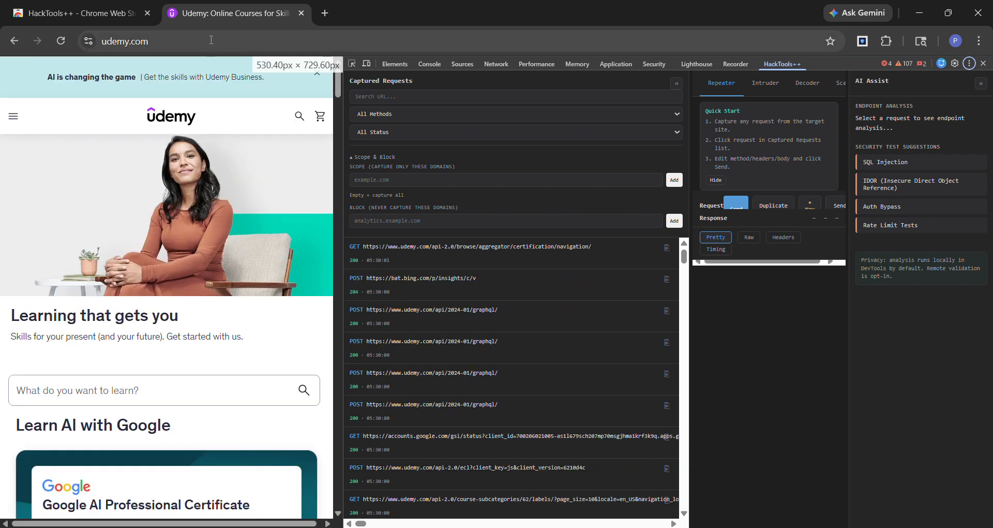
Load amazon.in in the browser tab that shows Udemy to capture its requests
left_click(211, 41)
type("amazon.in")
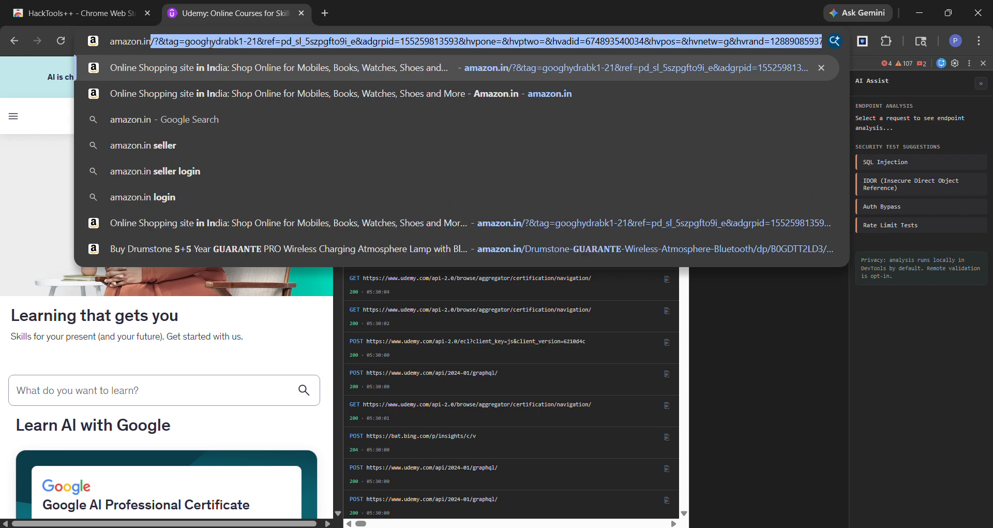
key("Delete")
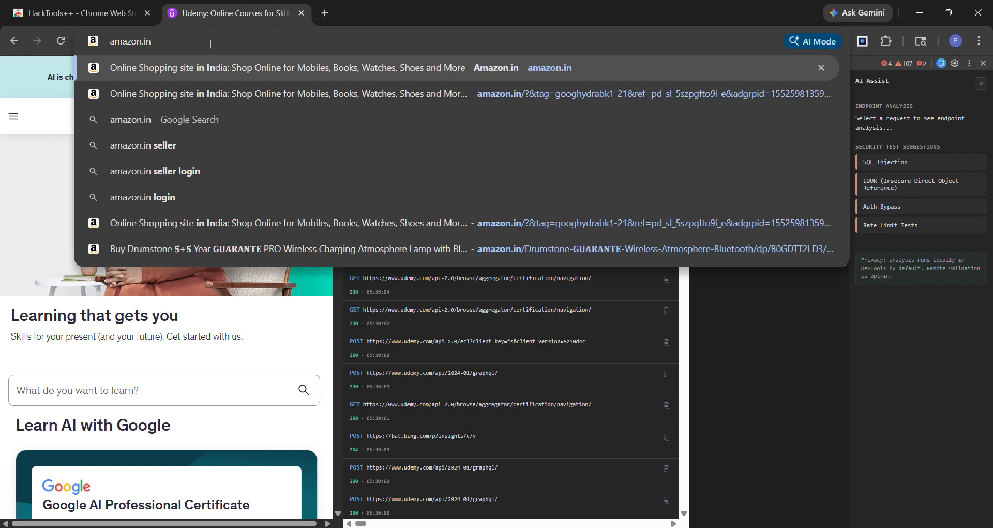
key("Return")
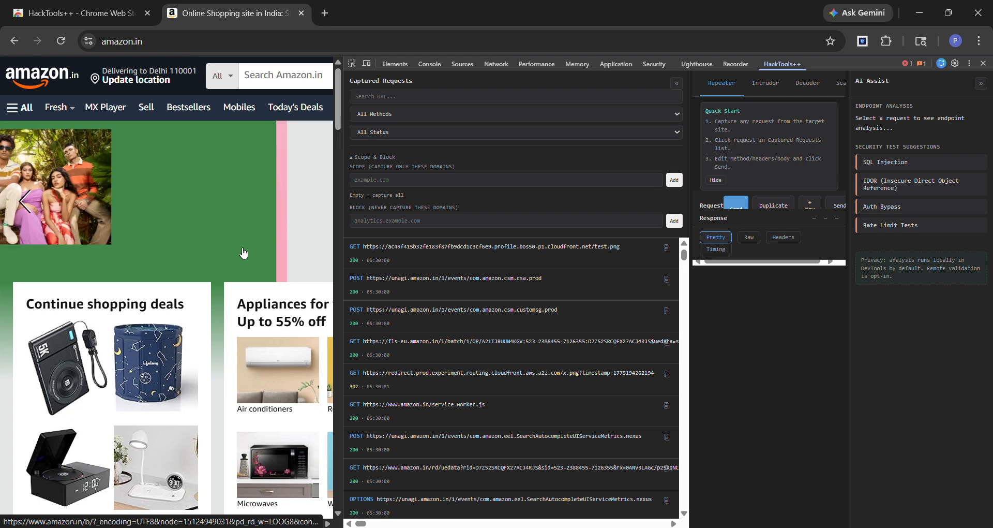
Filter the captured requests by the URL text unagi.amazon.in and look through the matching entries
left_click(420, 96)
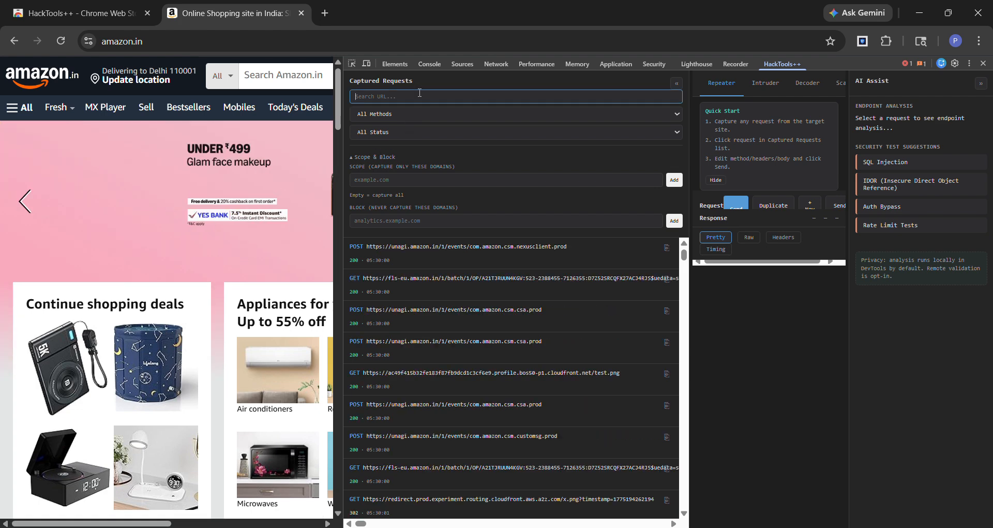
type("unagi.amazon.in")
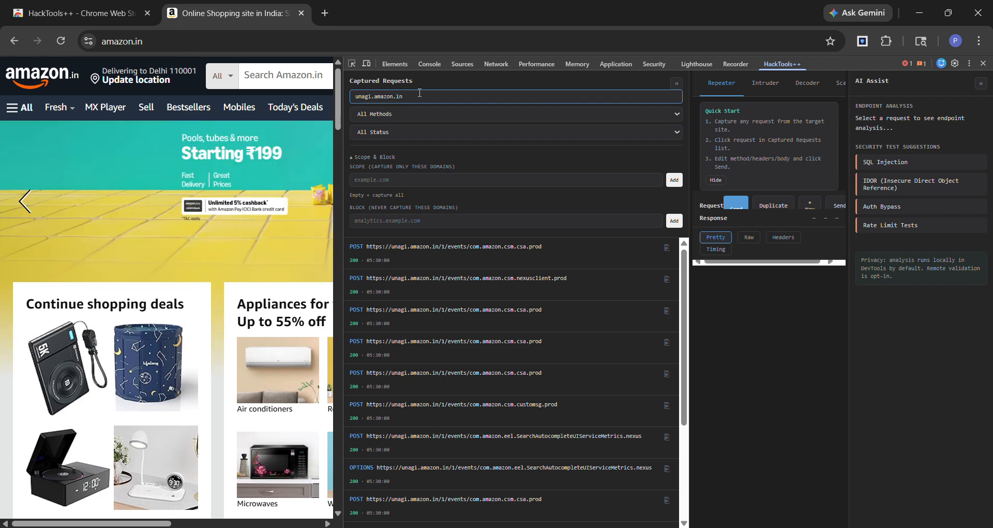
scroll(507, 363, "down", 3)
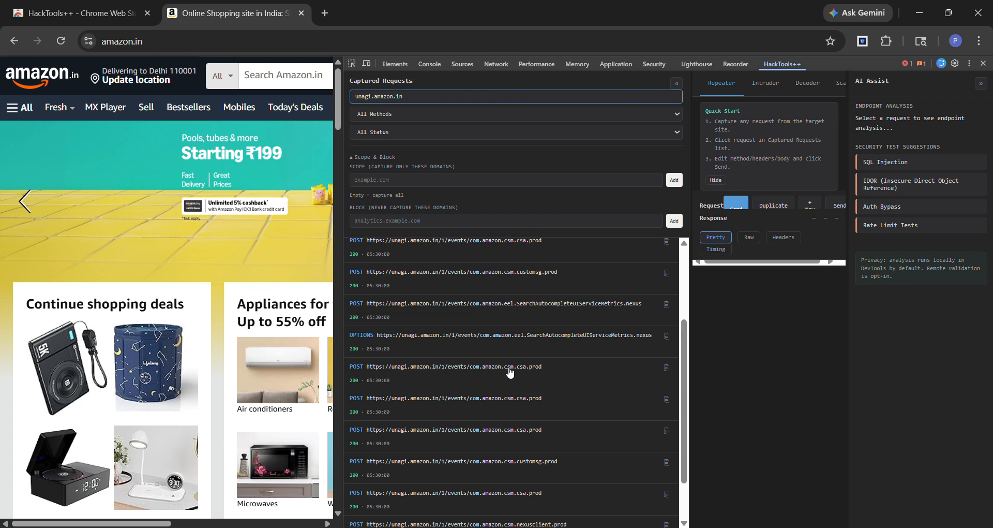
scroll(510, 372, "up", 4)
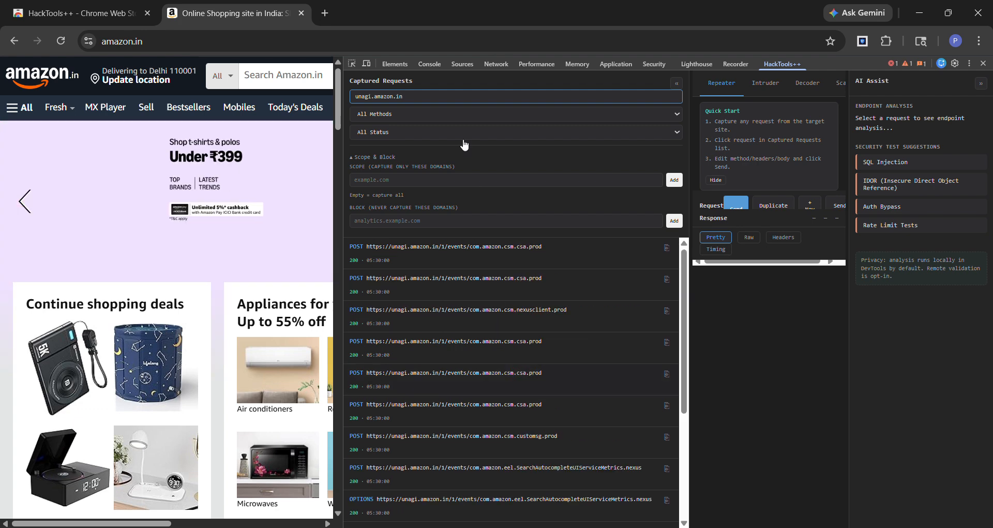
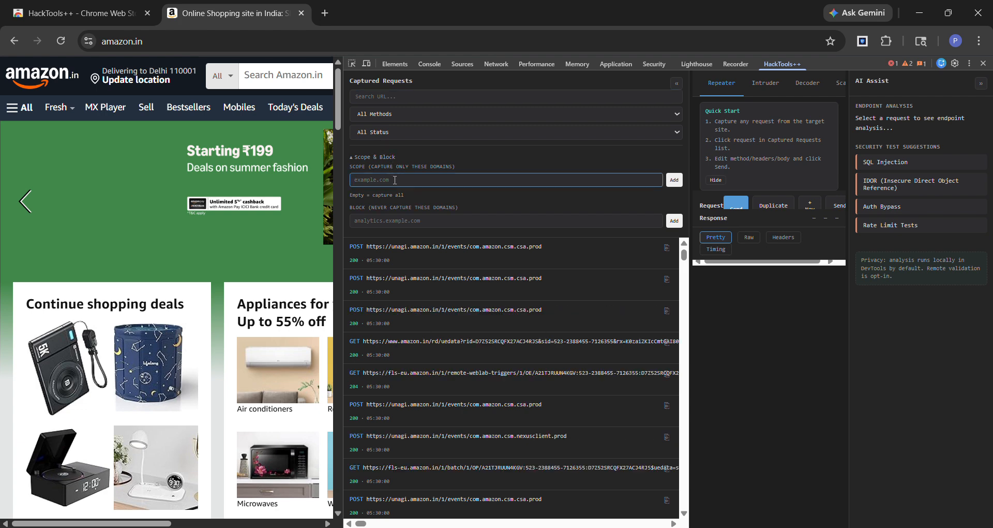
Add amazon.in to the capture scope so that only requests from that domain are captured
type("ama")
key("BackSpace")
key("BackSpace")
type("amazon.in")
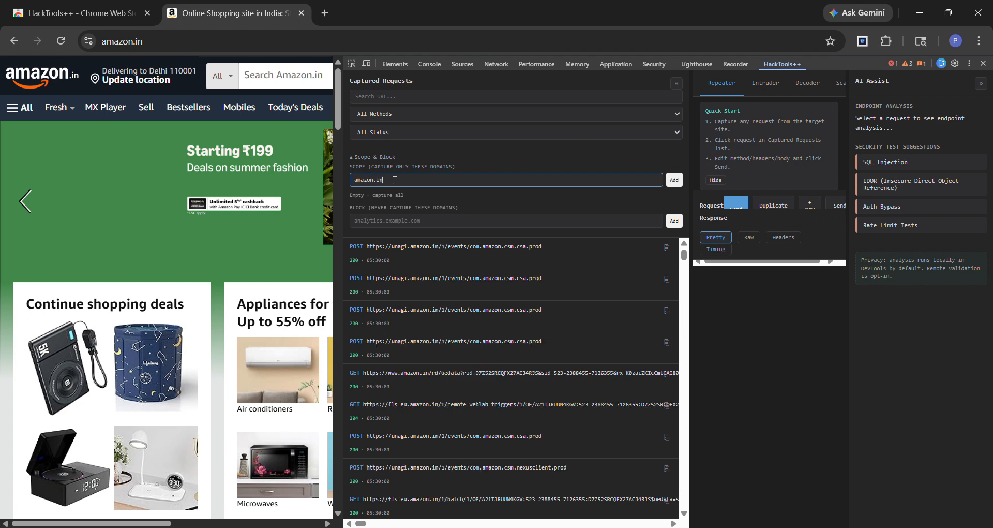
key("Return")
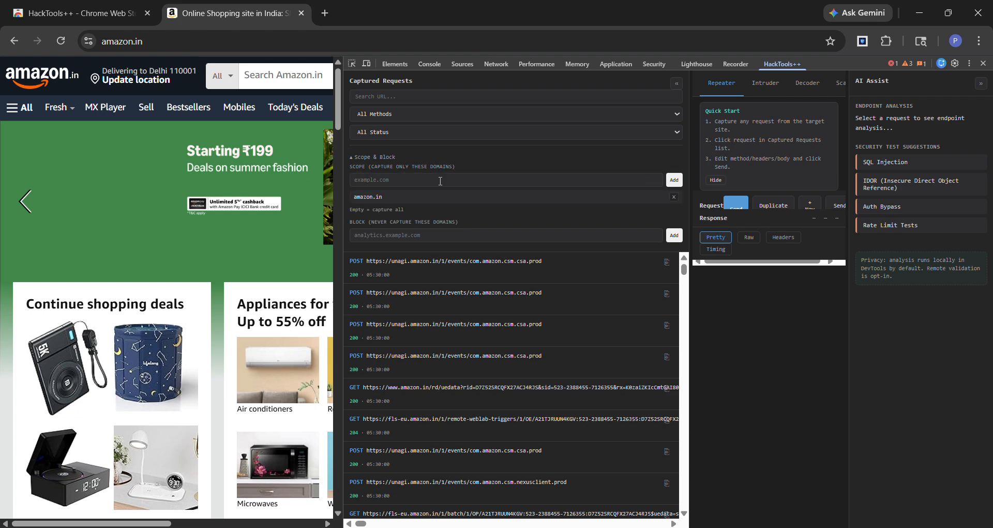
Load udemy.com in the browser tab that shows Amazon to test the capture scope
left_click(177, 41)
type("udem")
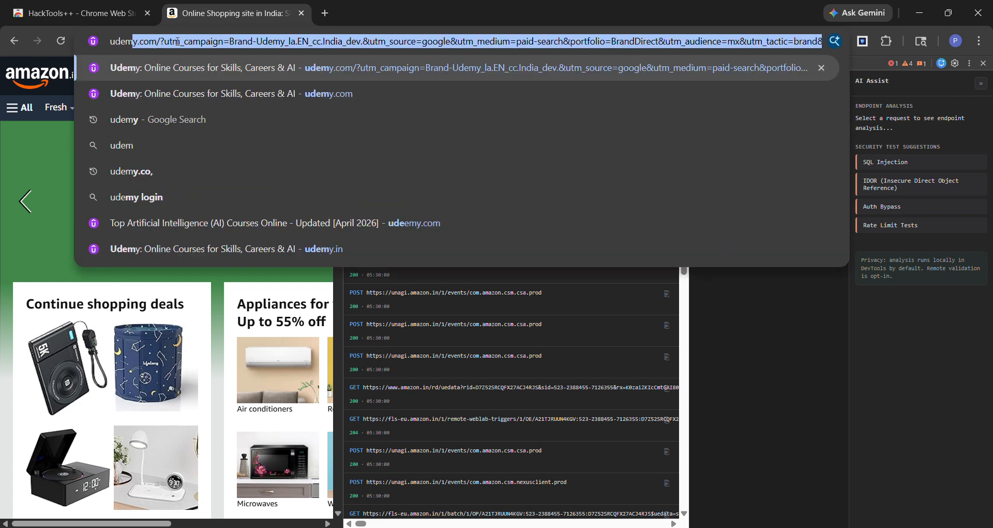
type("y.com")
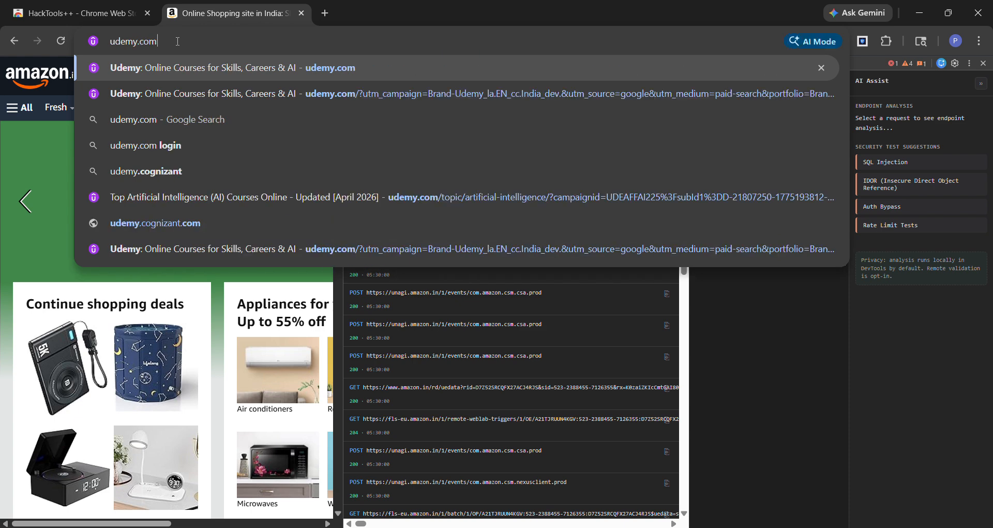
key("Return")
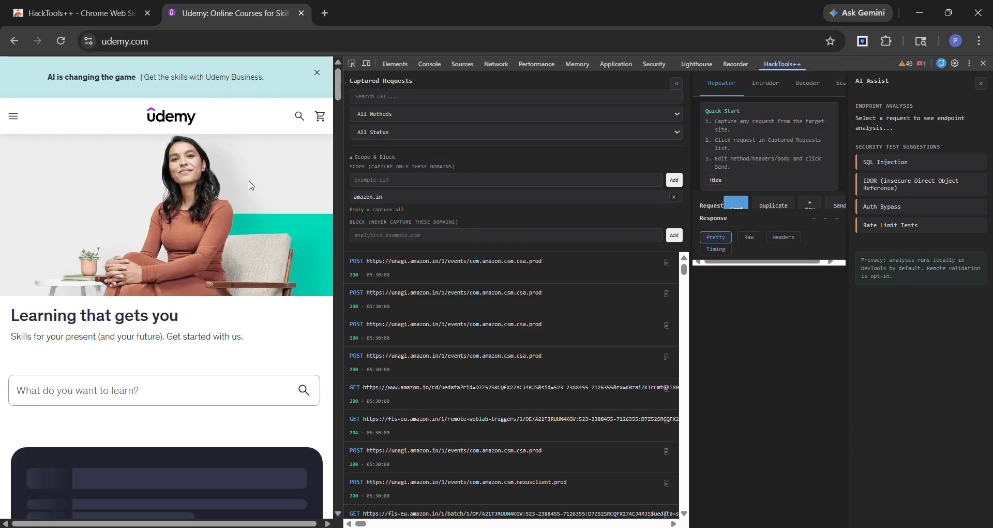
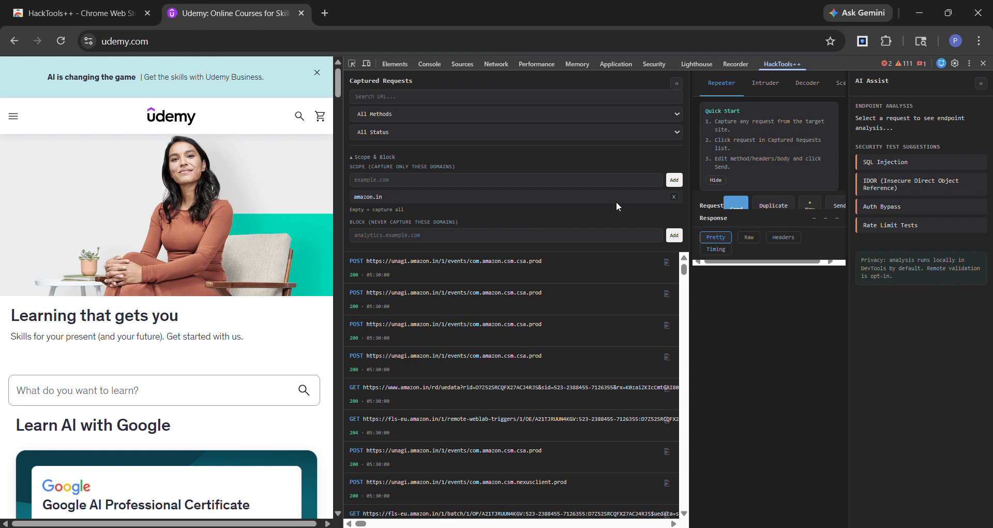
Add unagi.amazon.in to the blocked domains so that its requests are never captured
left_click(391, 236)
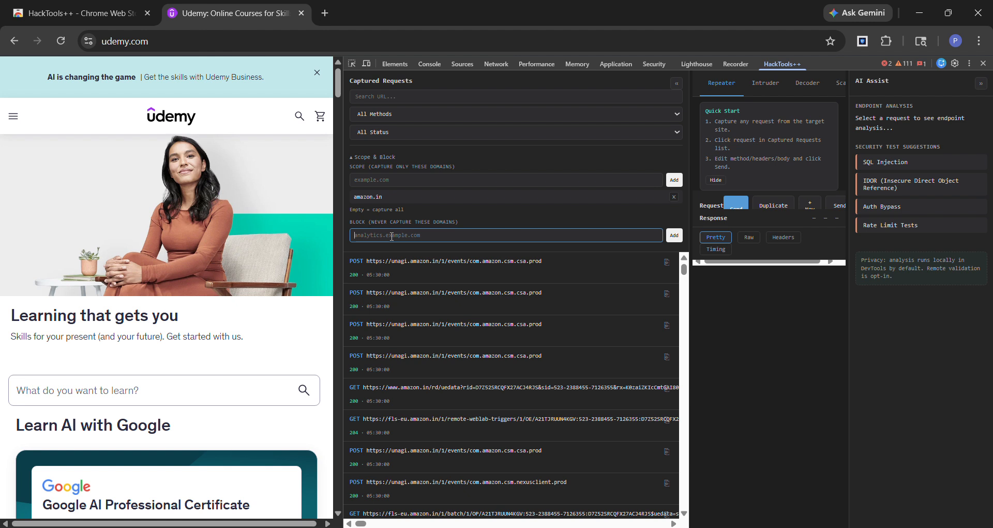
type("unagi.amazon.in")
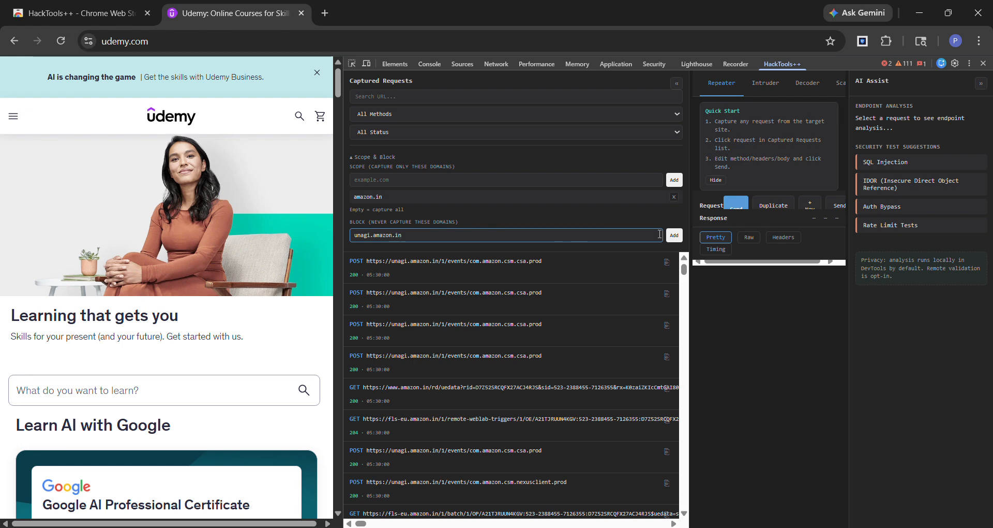
left_click(674, 235)
Load amazon.in in the browser tab that shows Udemy to test the domain block
left_click(155, 42)
type("am")
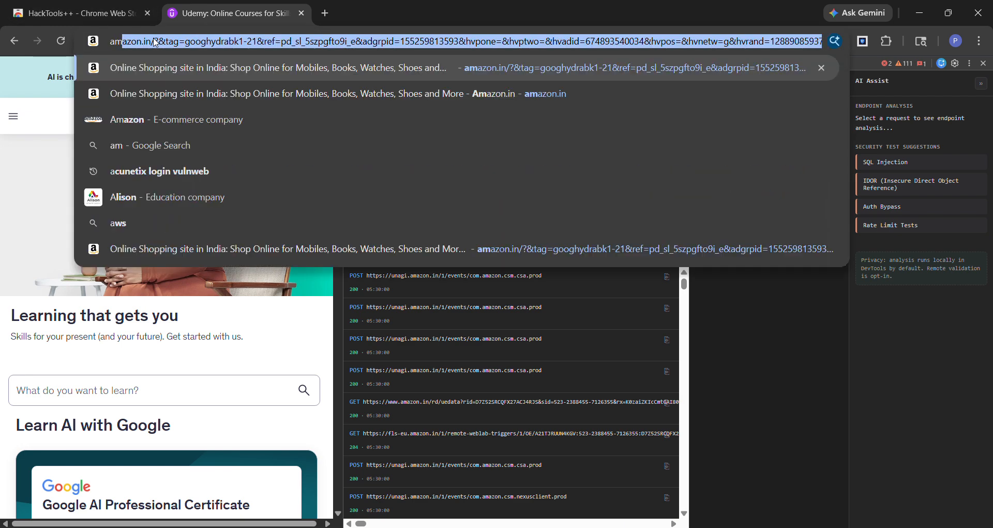
type("azon.in")
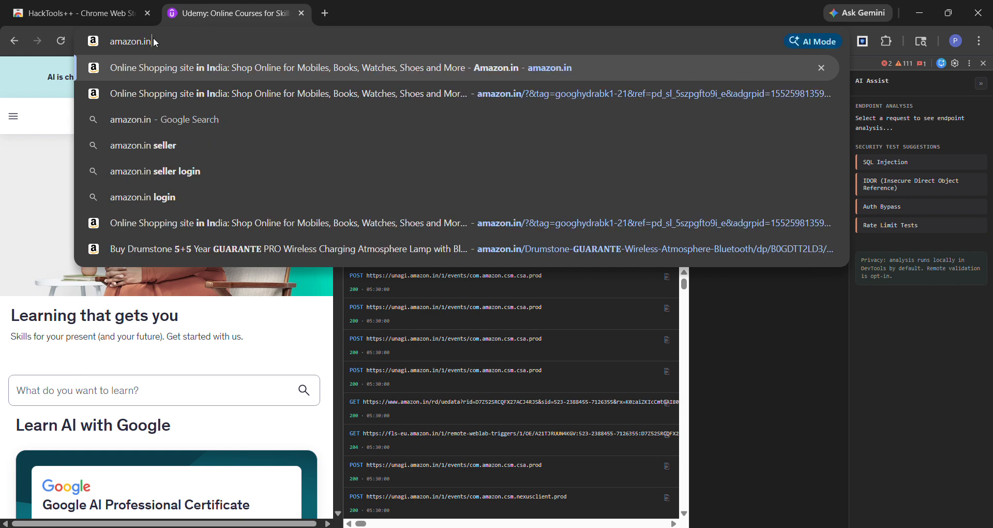
key("Return")
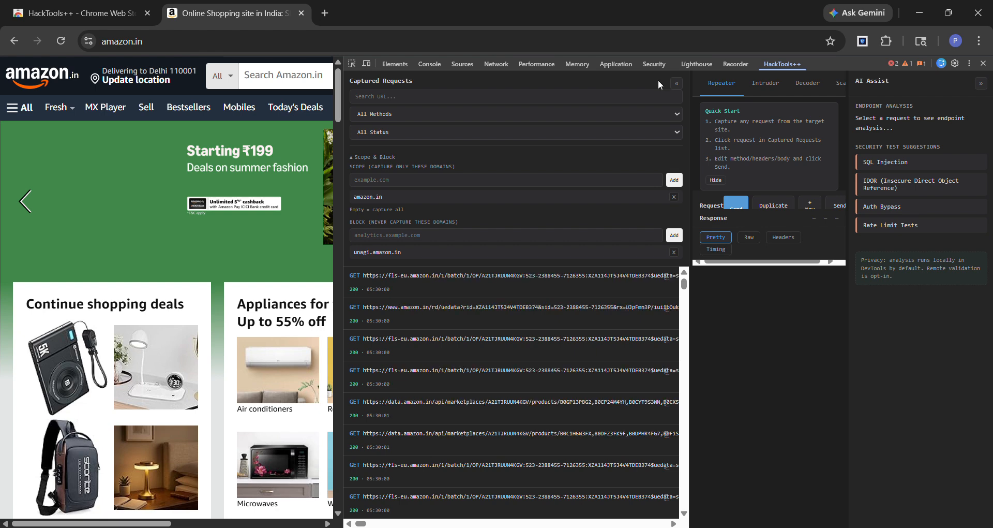
Close and reopen the developer tools on the Amazon page, and bring up HackTools++ with a fresh request list
key("F12")
key("F12")
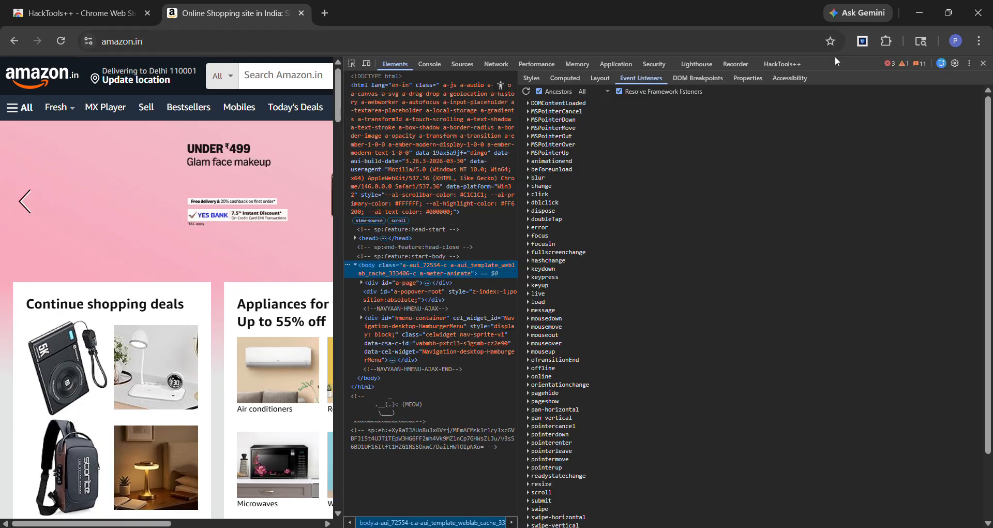
left_click(783, 63)
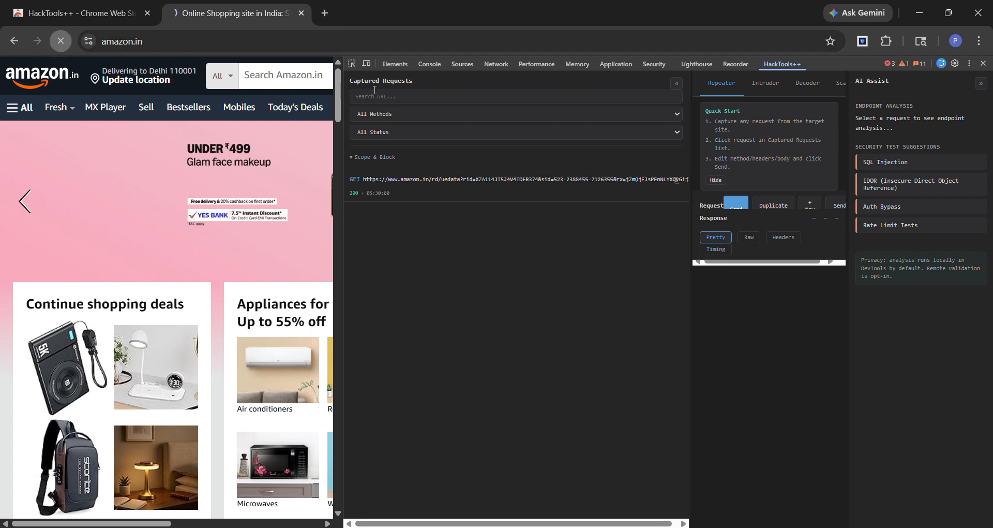
Search the captured requests for unagi.amazon.in to check the domain block
left_click(473, 96)
type("unagi.")
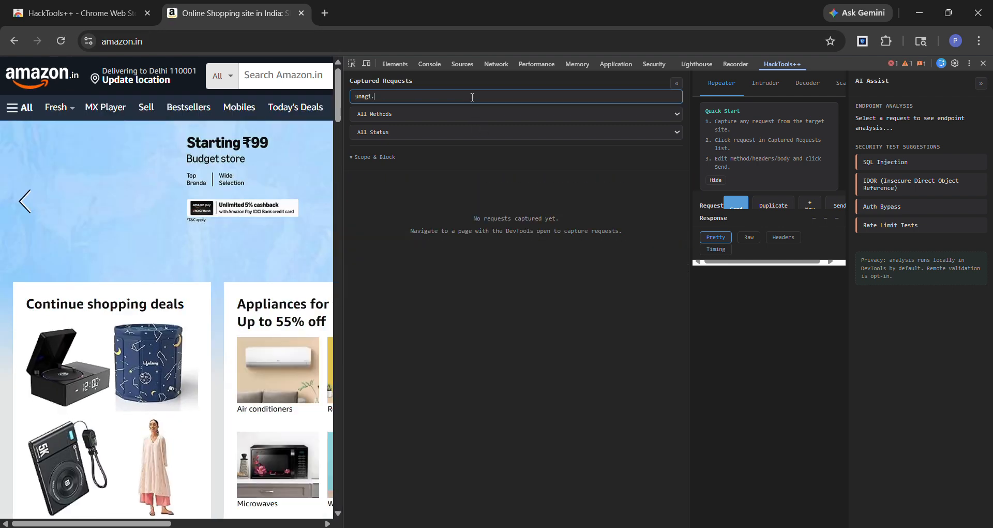
type("amazon.in")
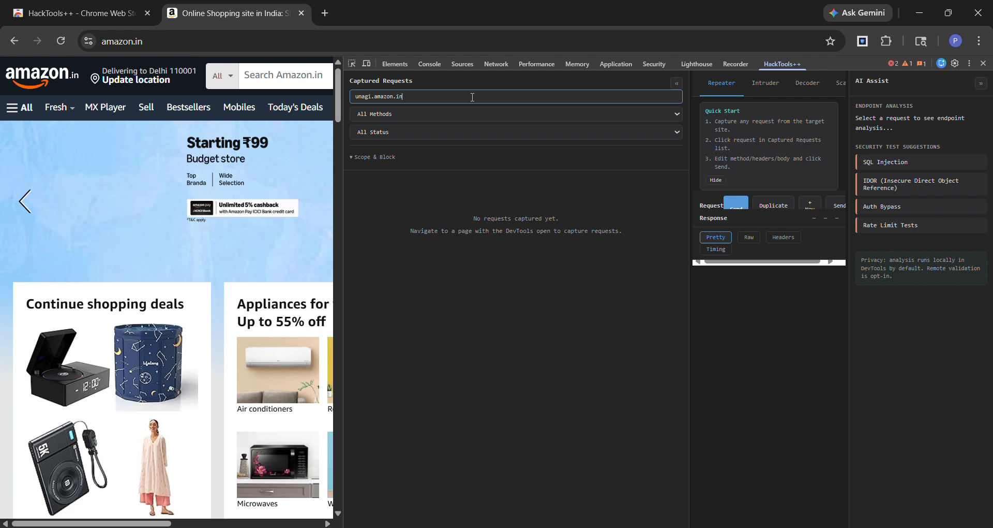
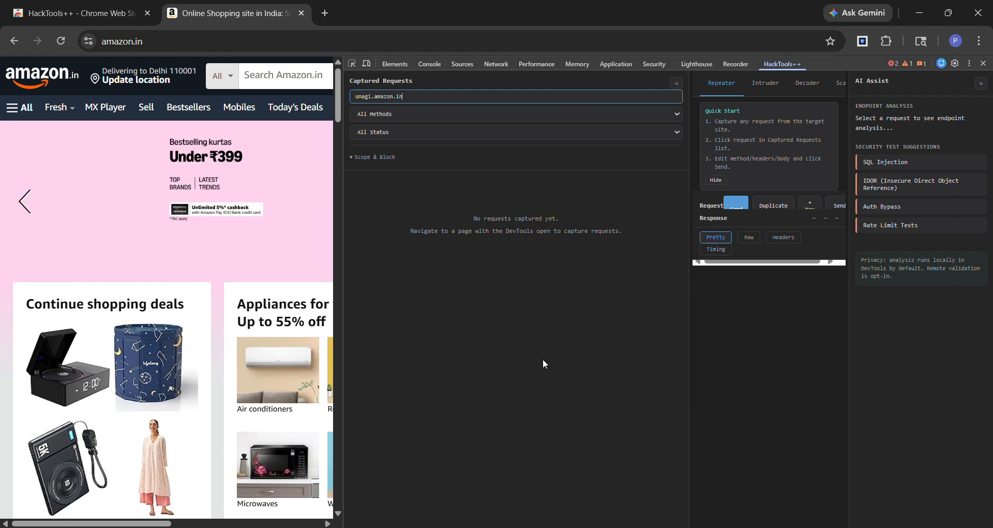
Remove unagi.amazon.in from the blocked domains and reload the Amazon page to capture its requests again
left_click(373, 156)
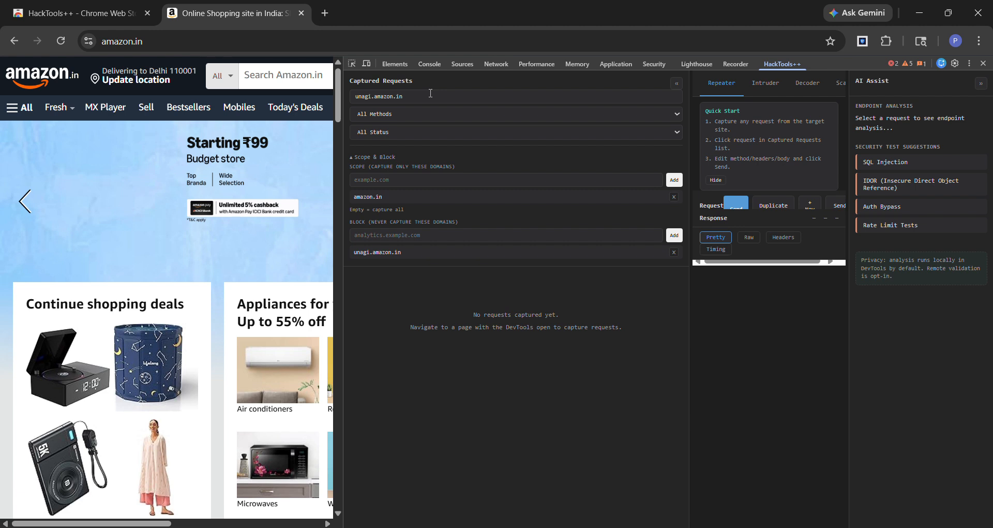
left_click(673, 252)
key("F5")
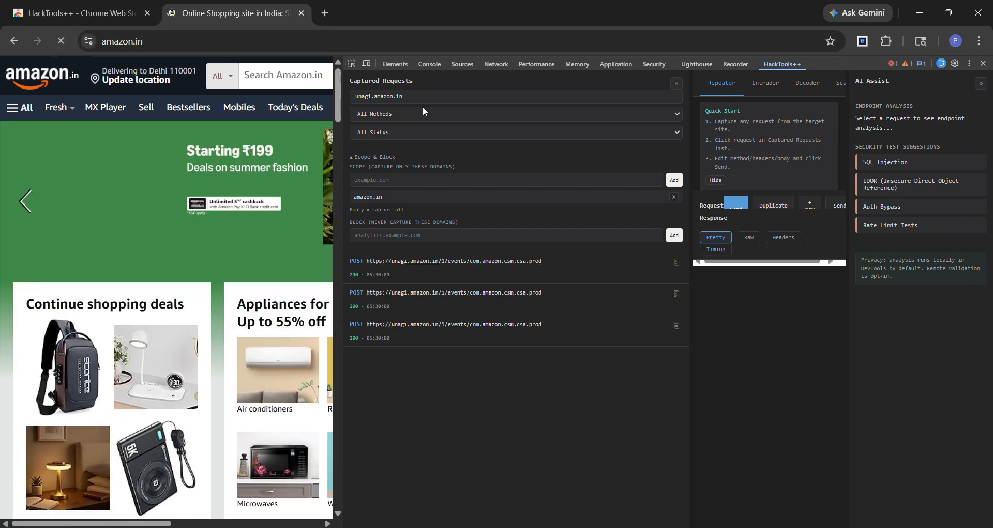
Clear the URL search filter from the captured requests and reload the Amazon page to capture all in-scope traffic
left_click_drag(412, 96, 340, 92)
key("BackSpace")
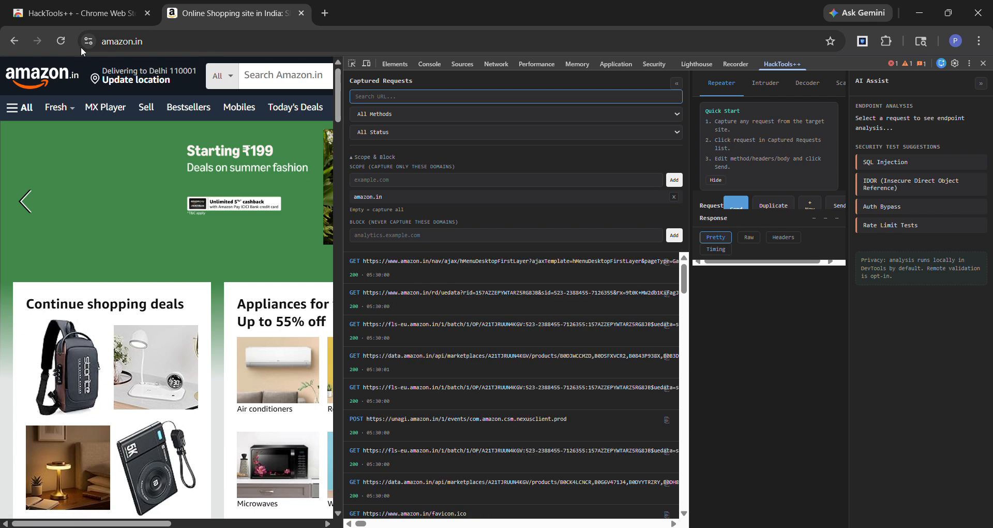
key("F5")
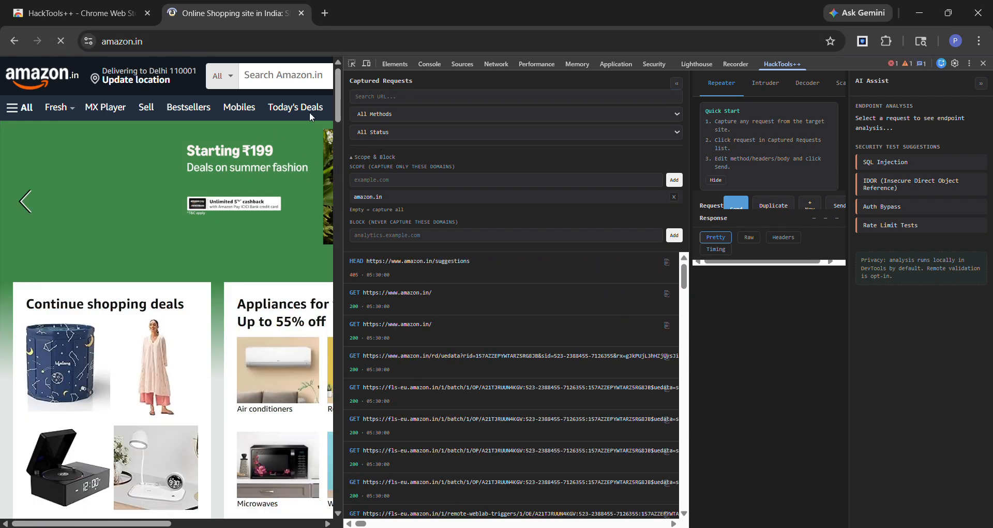
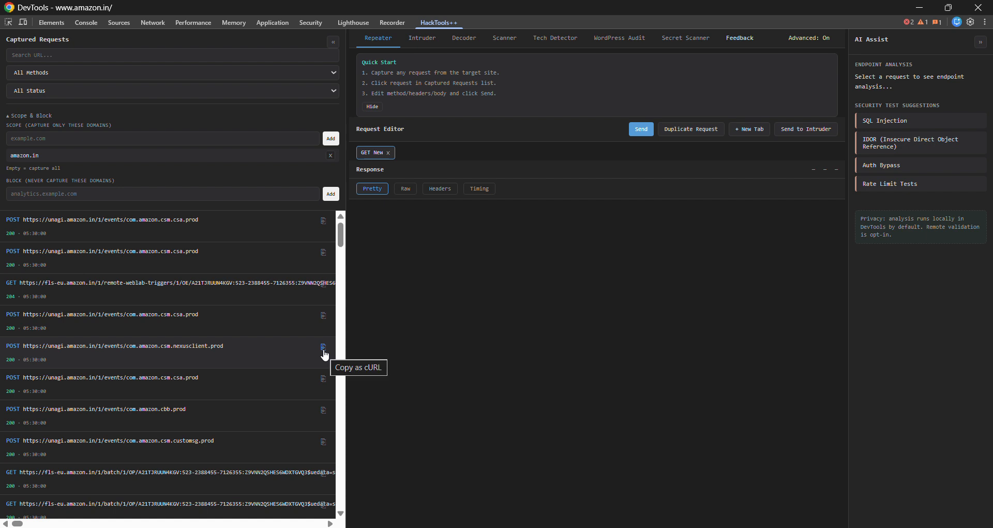
Copy the captured POST request to unagi.amazon.in/1/events/com.amazon.csm.nexusclient.prod as a cURL command
left_click(324, 348)
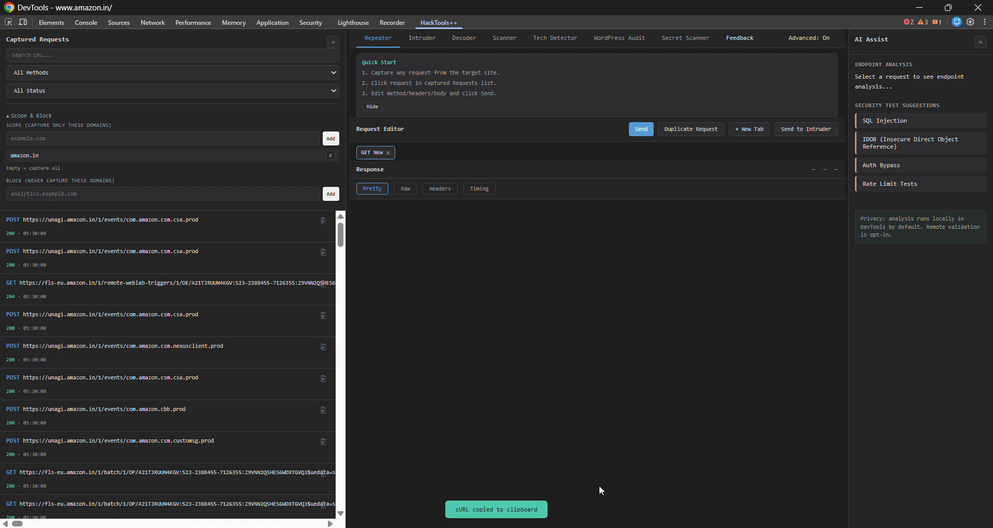
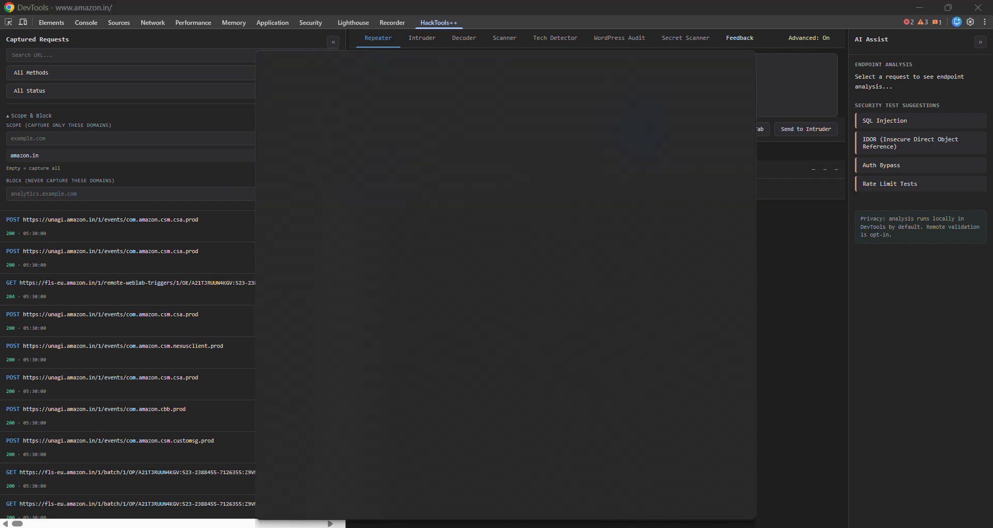
Find Notepad with the system search for "note" and open it with an empty document
type("note")
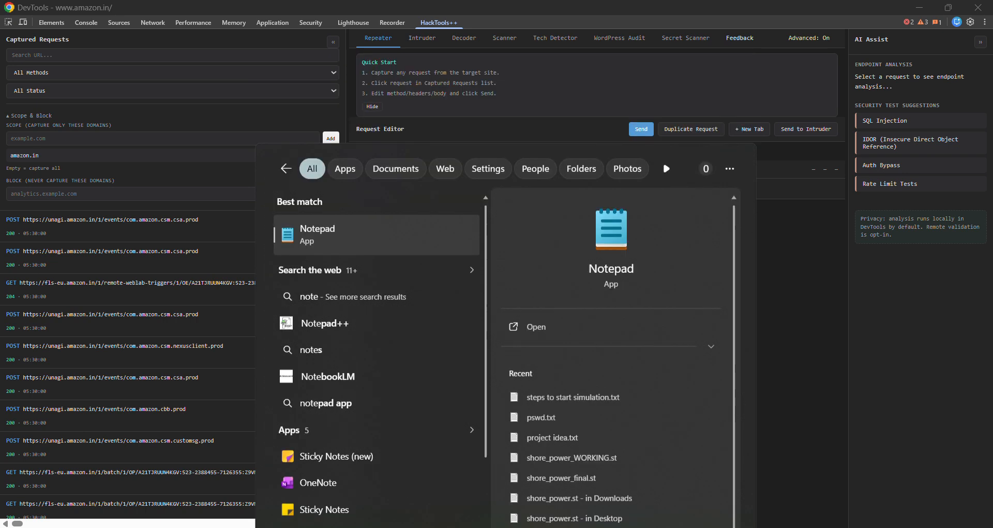
key("Return")
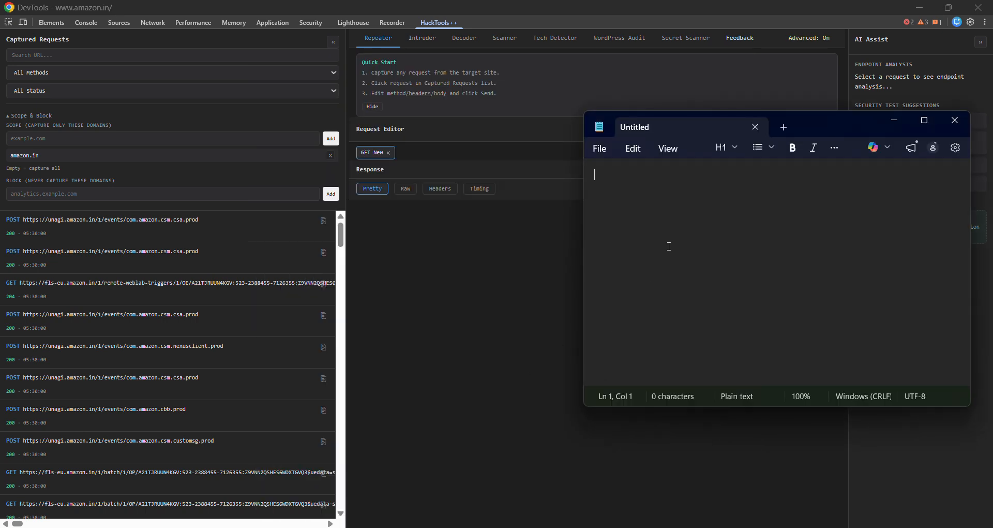
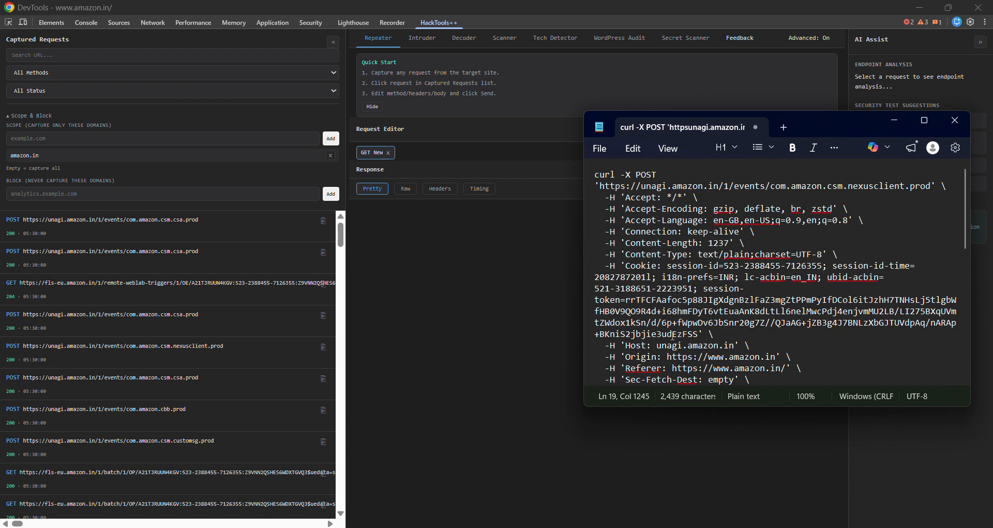
Examine the pasted cURL command in Notepad, from the request headers through to the end of the data body
scroll(673, 334, "down", 13)
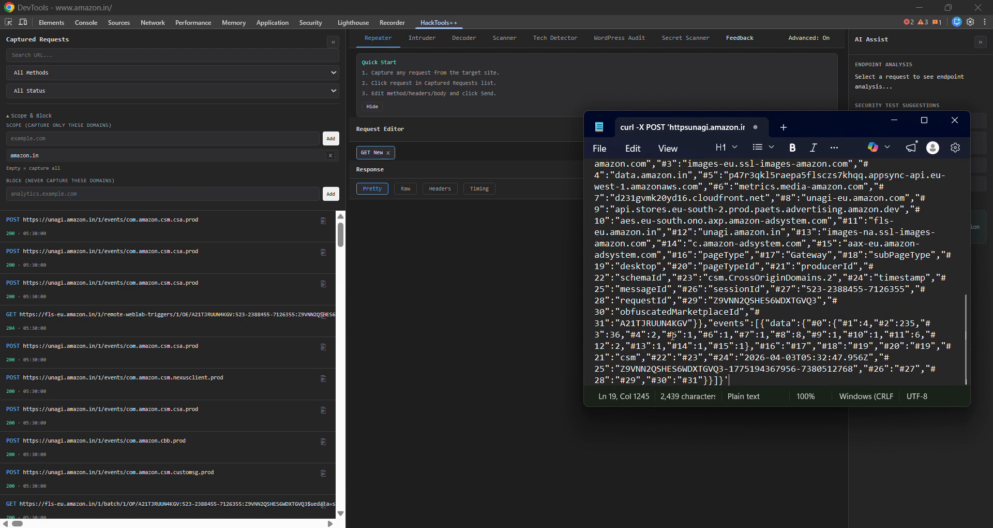
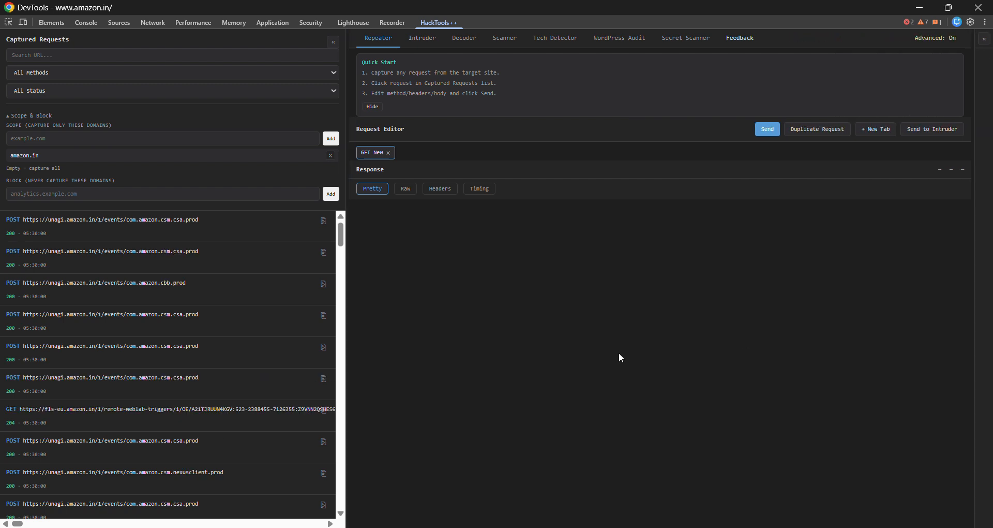
Try the Advanced mode control and return to the Repeater's request editor
left_click(939, 39)
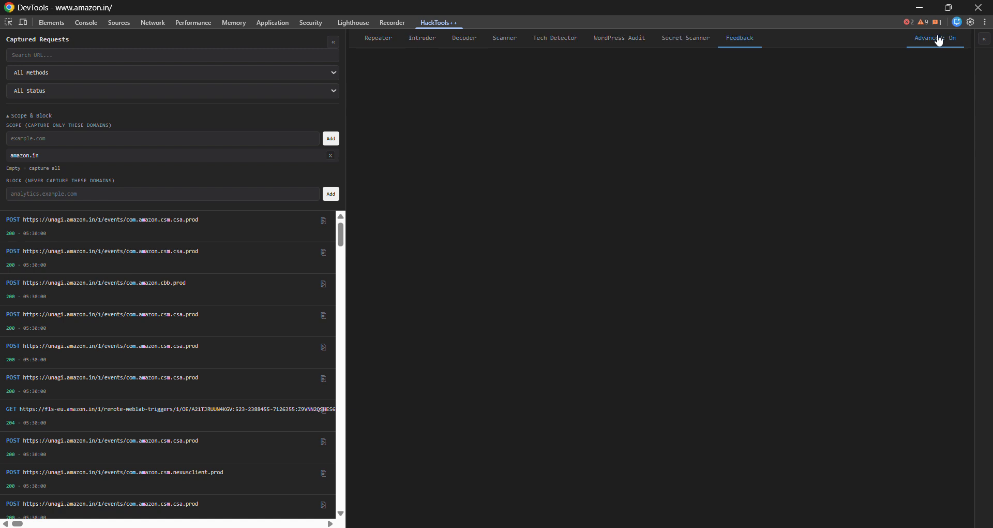
left_click(378, 39)
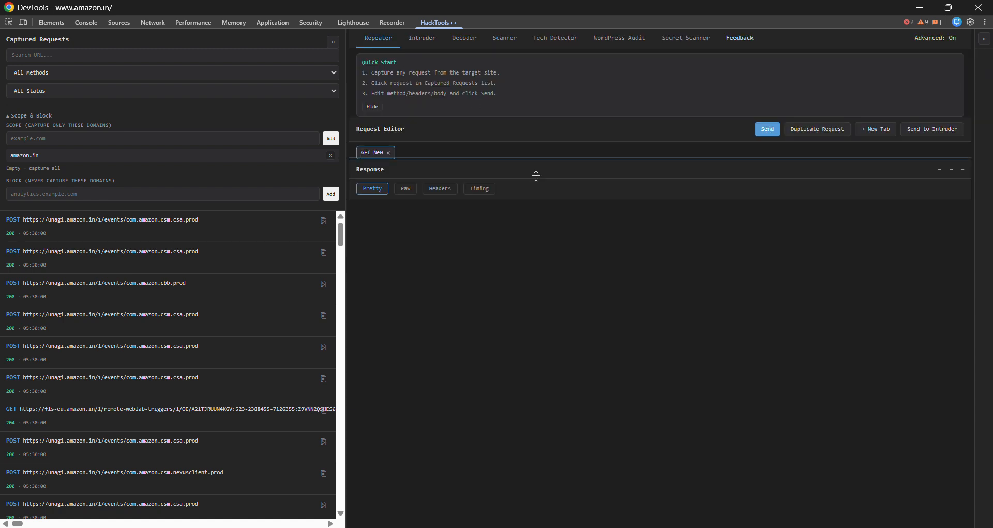